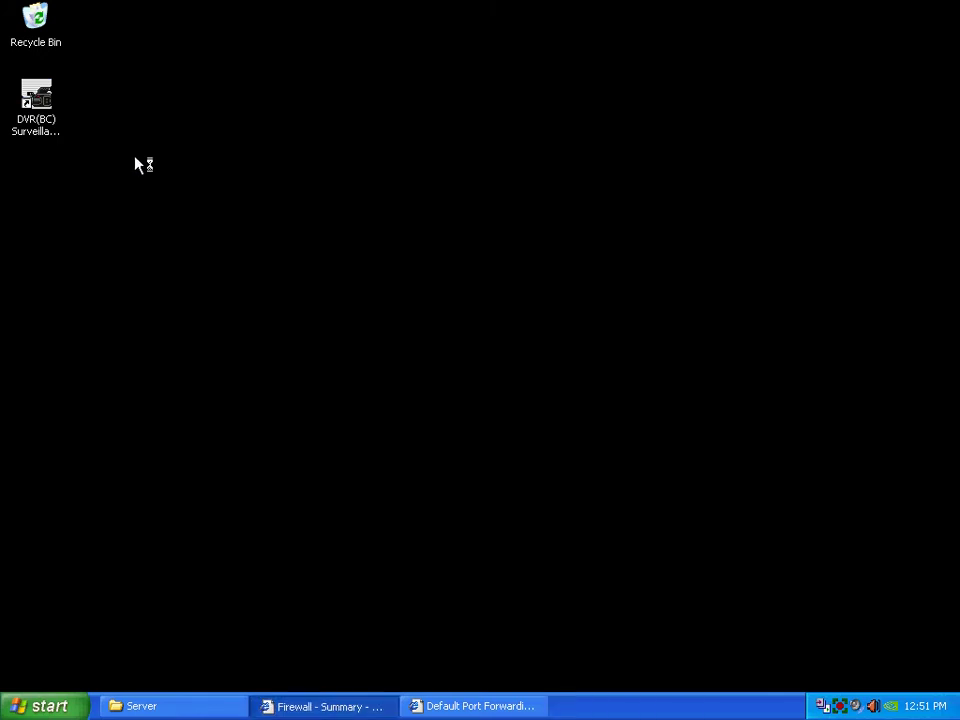
# Log in to NDVR as admin with the account password, then exit the program.
pyautogui.write('ad')
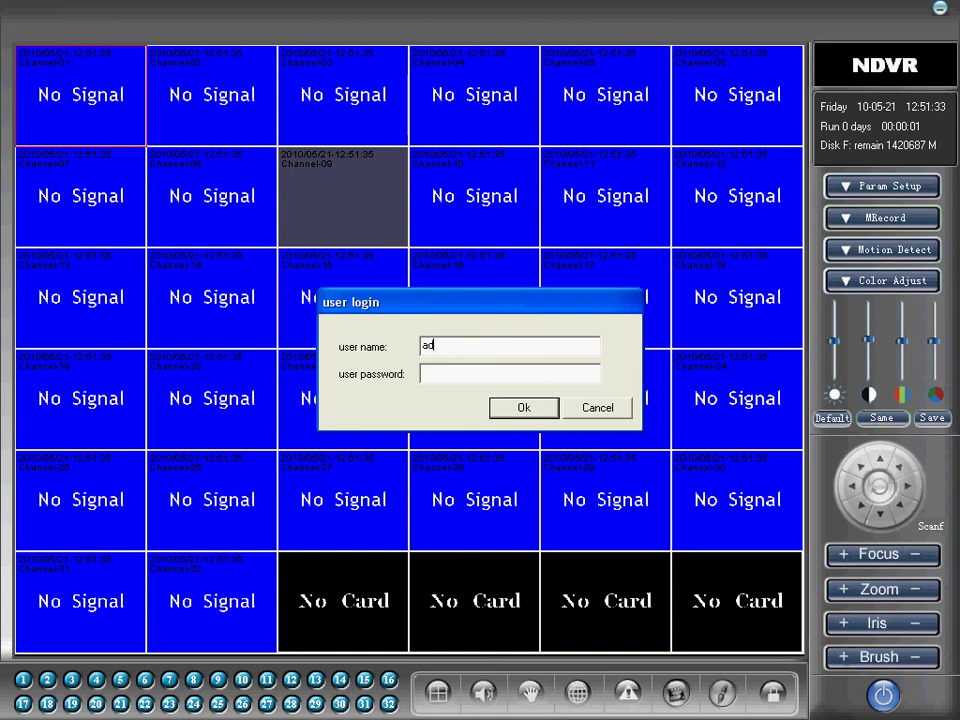
pyautogui.write('min')
pyautogui.press('Tab')
pyautogui.write('1')
pyautogui.press('Return')
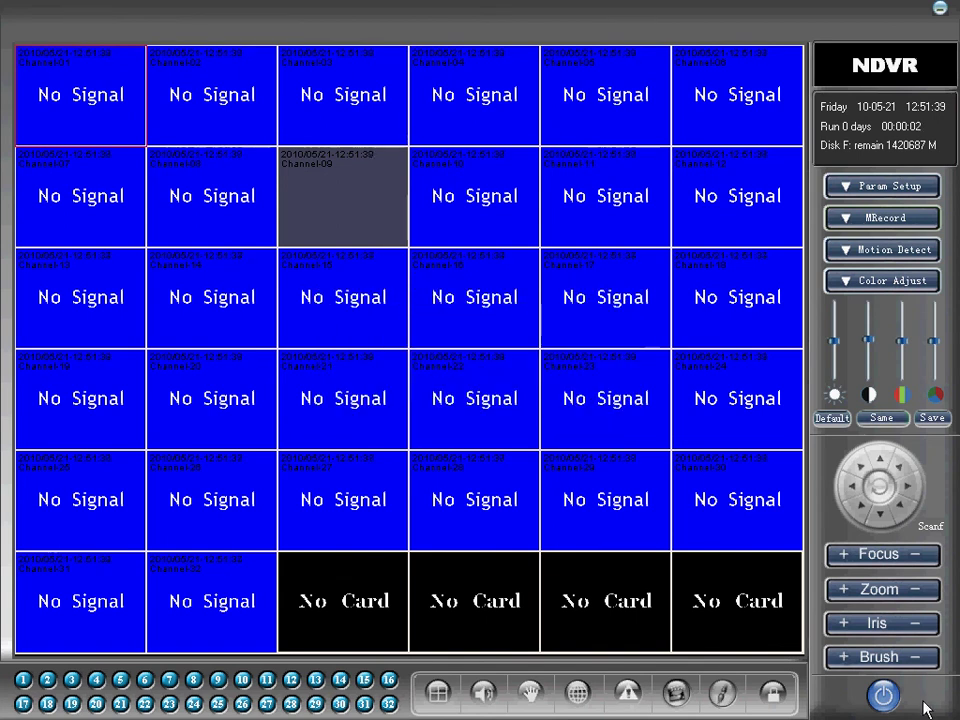
pyautogui.click(942, 8)
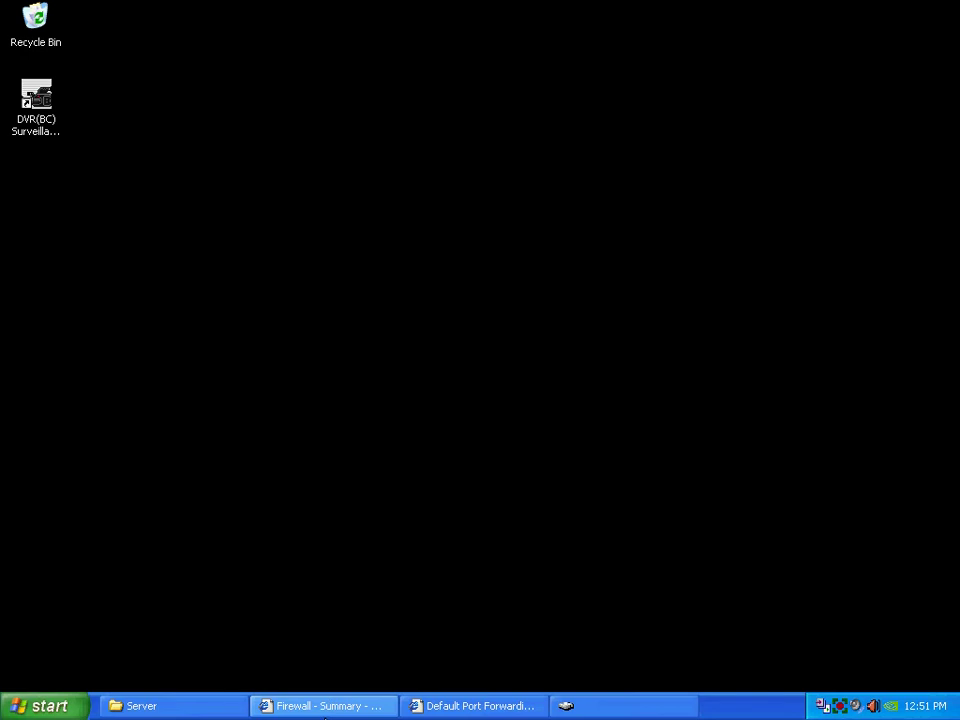
# Bring back the router's Firewall Summary page and check dvr1's private IP 192.168.1.64.
pyautogui.click(325, 707)
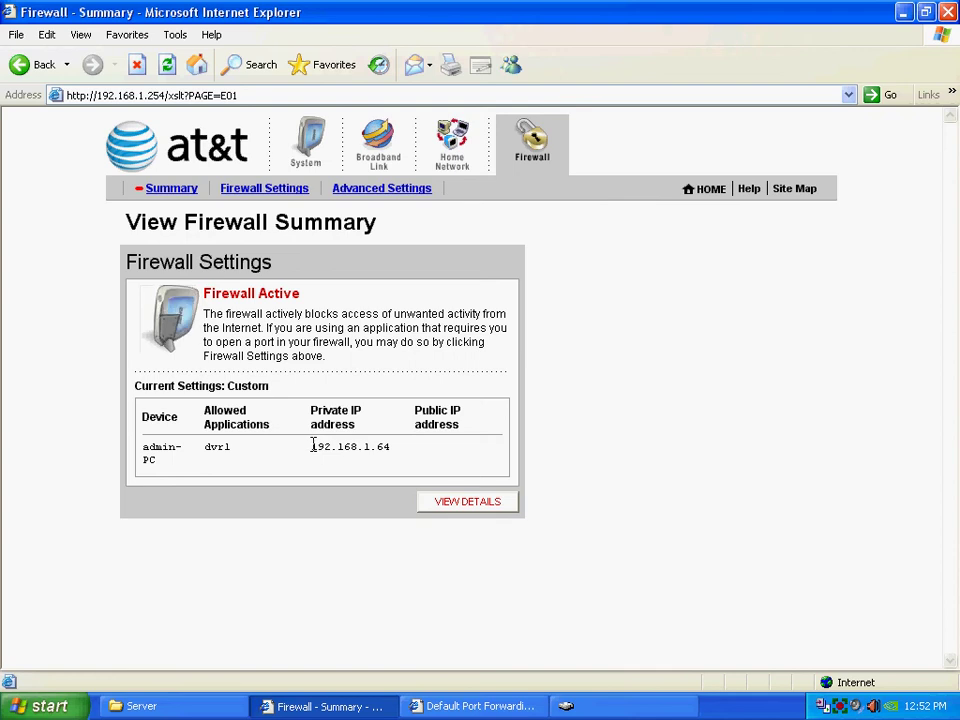
pyautogui.moveTo(316, 446); pyautogui.dragTo(326, 451)
pyautogui.click(347, 465)
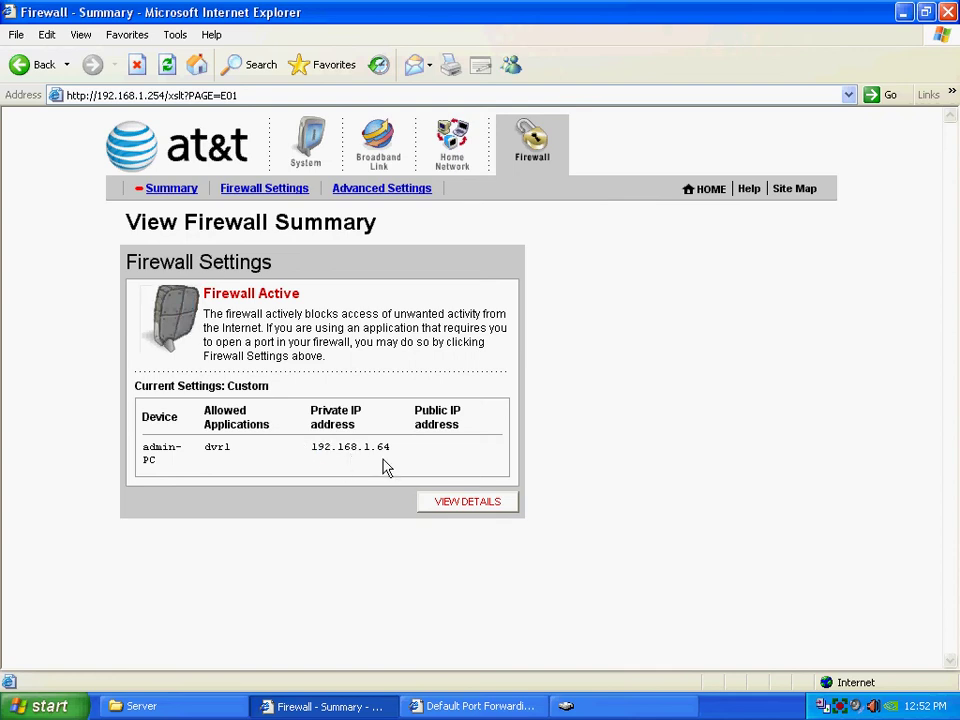
# Run ipconfig in a Command Prompt, showing IP 192.168.1.69 and gateway 192.168.1.254, then close it.
pyautogui.click(40, 706)
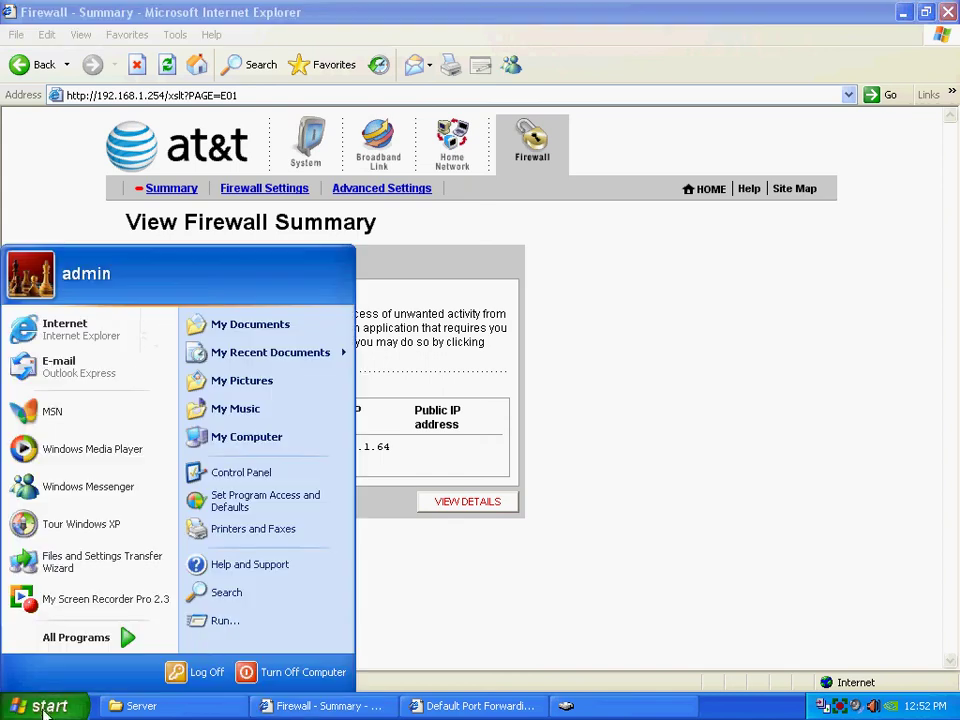
pyautogui.click(216, 630)
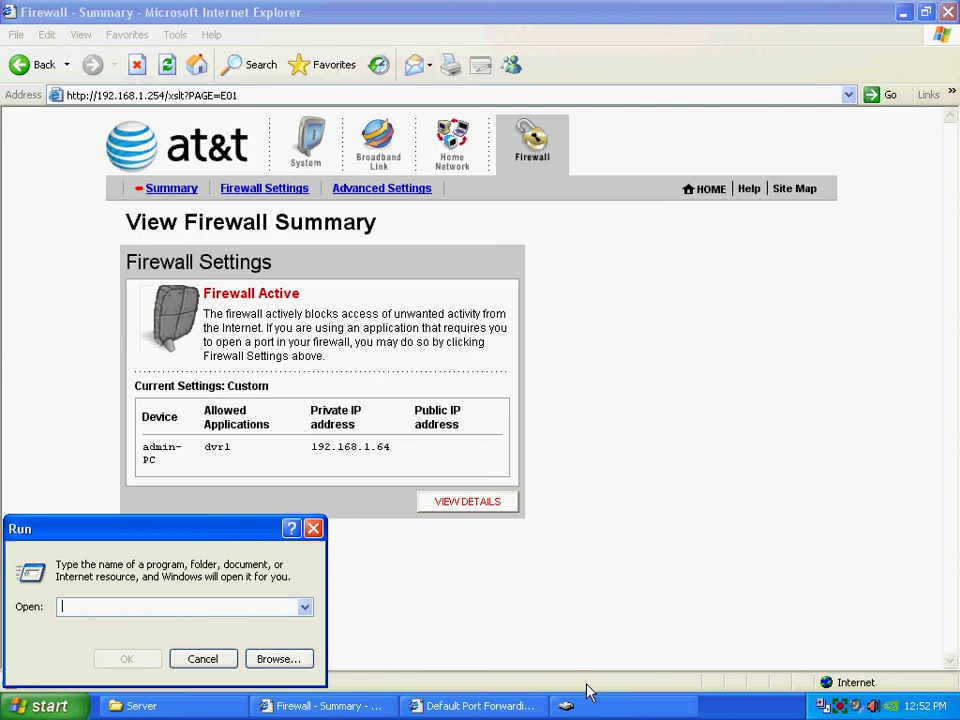
pyautogui.write('cmd')
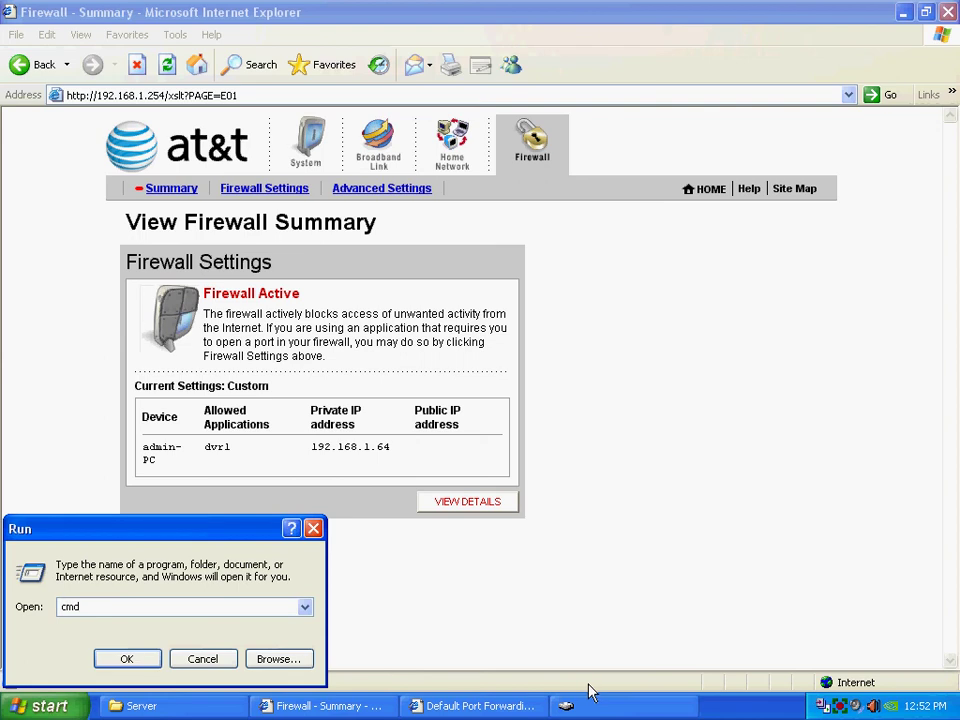
pyautogui.press('Return')
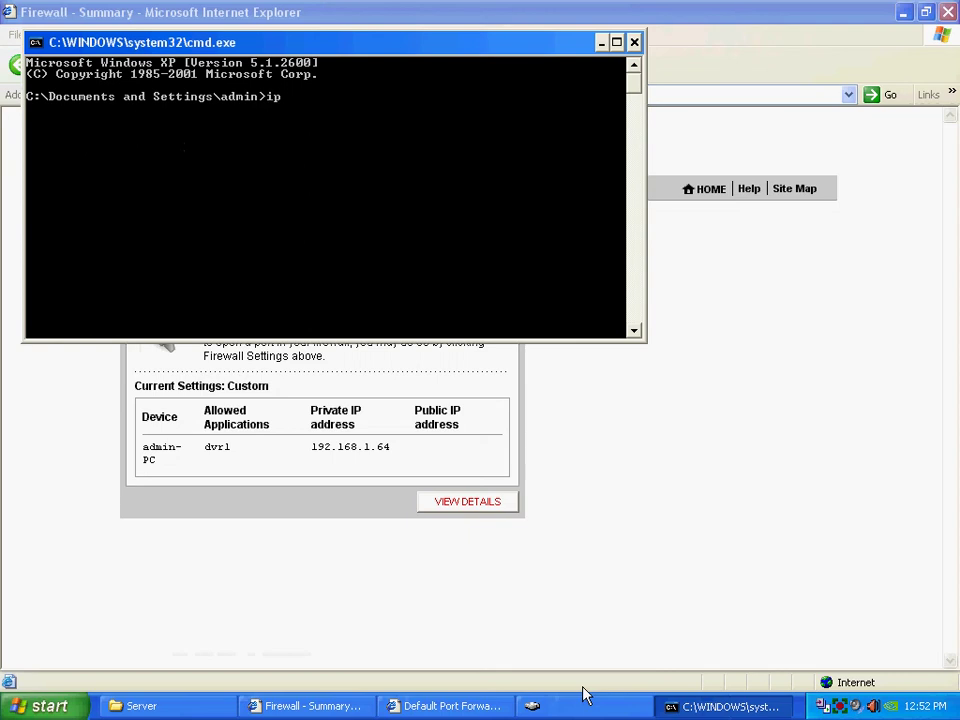
pyautogui.press('Return')
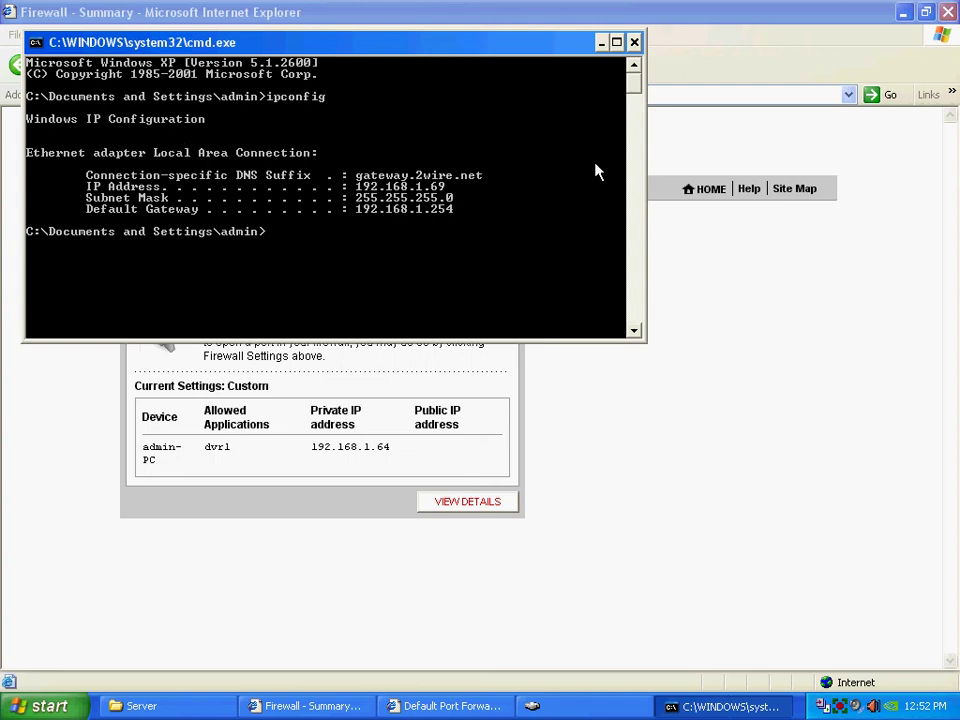
pyautogui.click(634, 42)
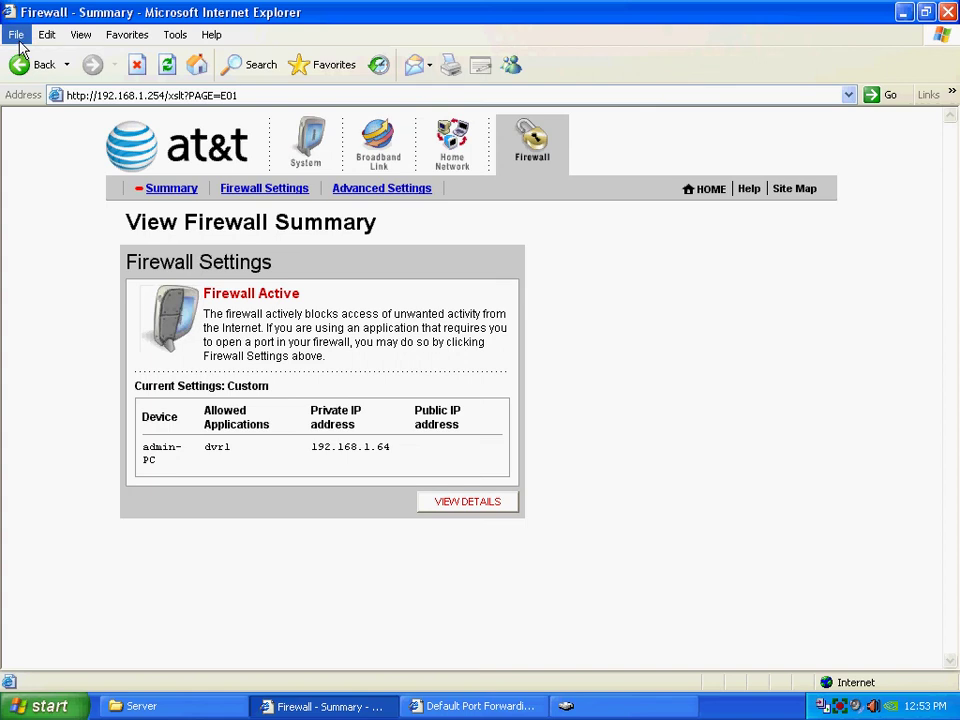
pyautogui.click(112, 95)
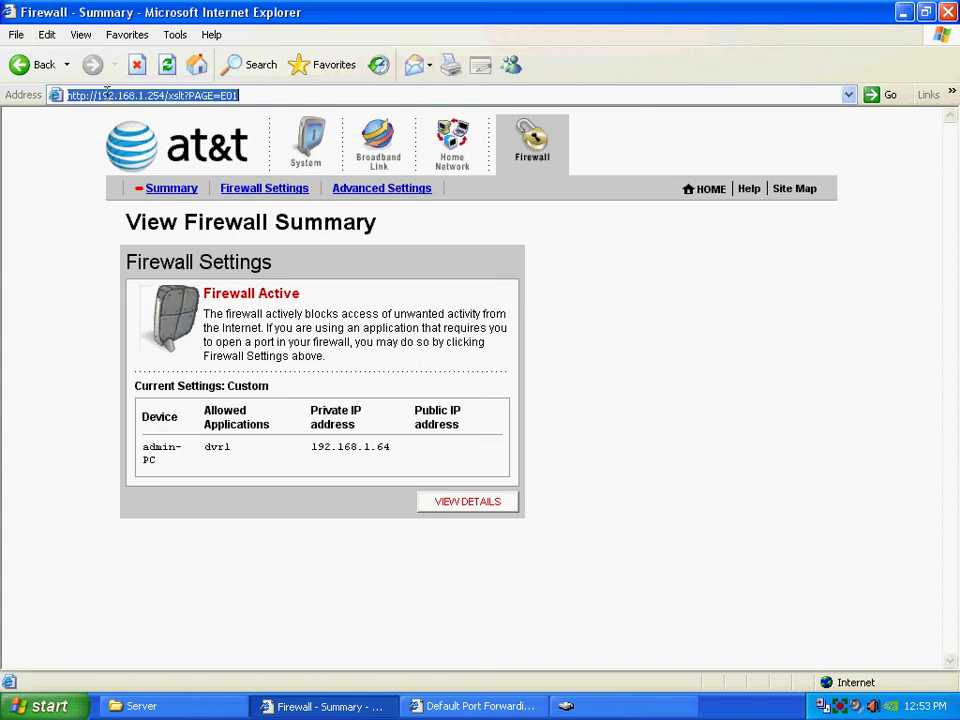
pyautogui.click(98, 95)
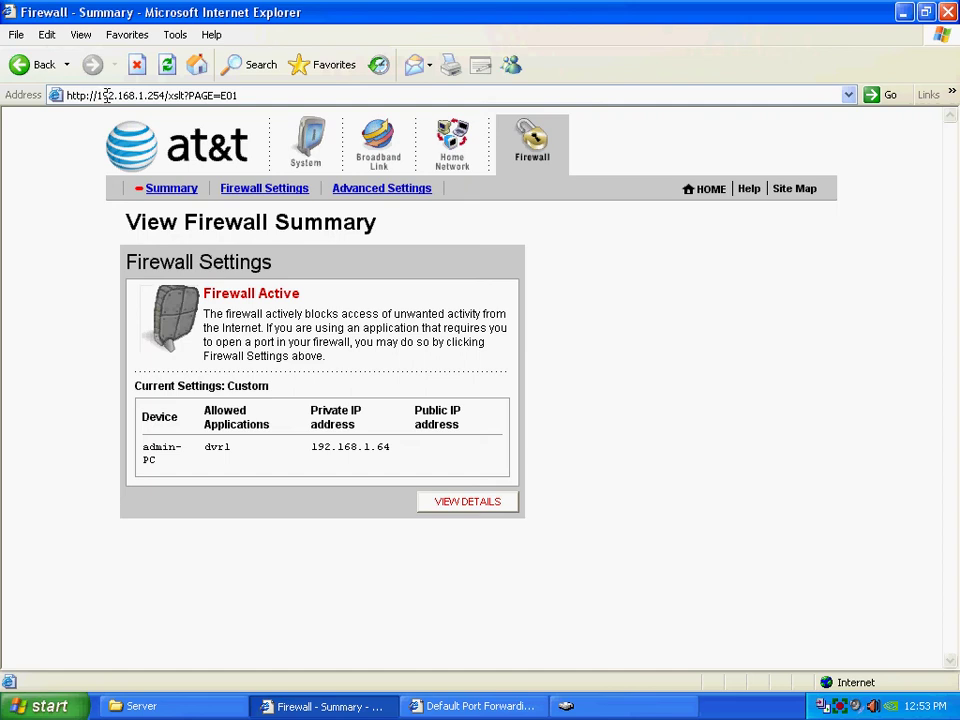
pyautogui.moveTo(99, 95); pyautogui.dragTo(306, 110)
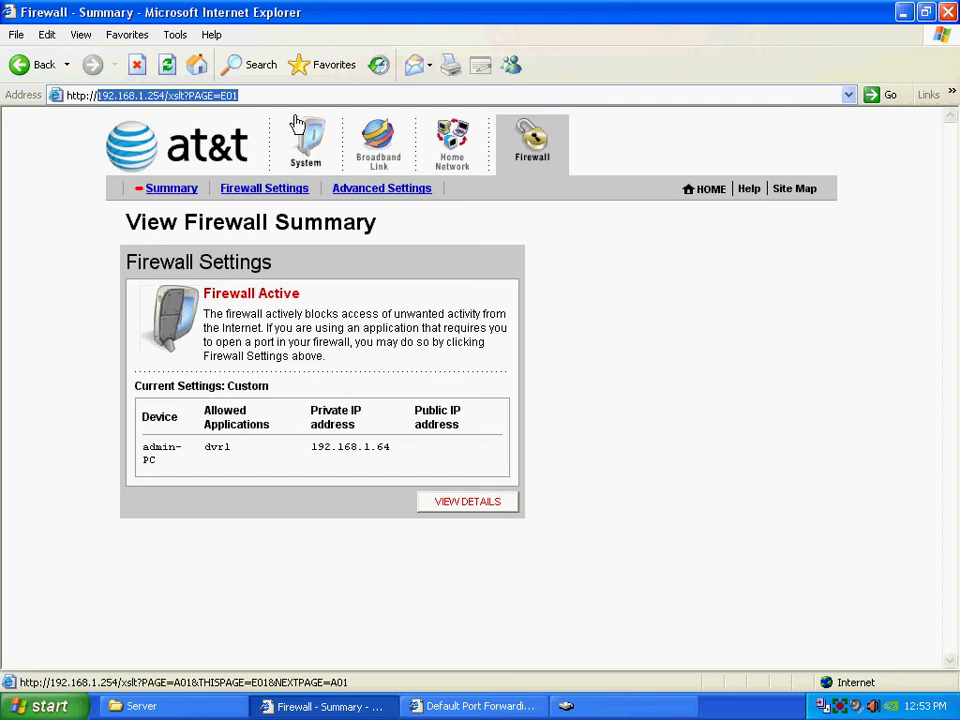
pyautogui.press('BackSpace')
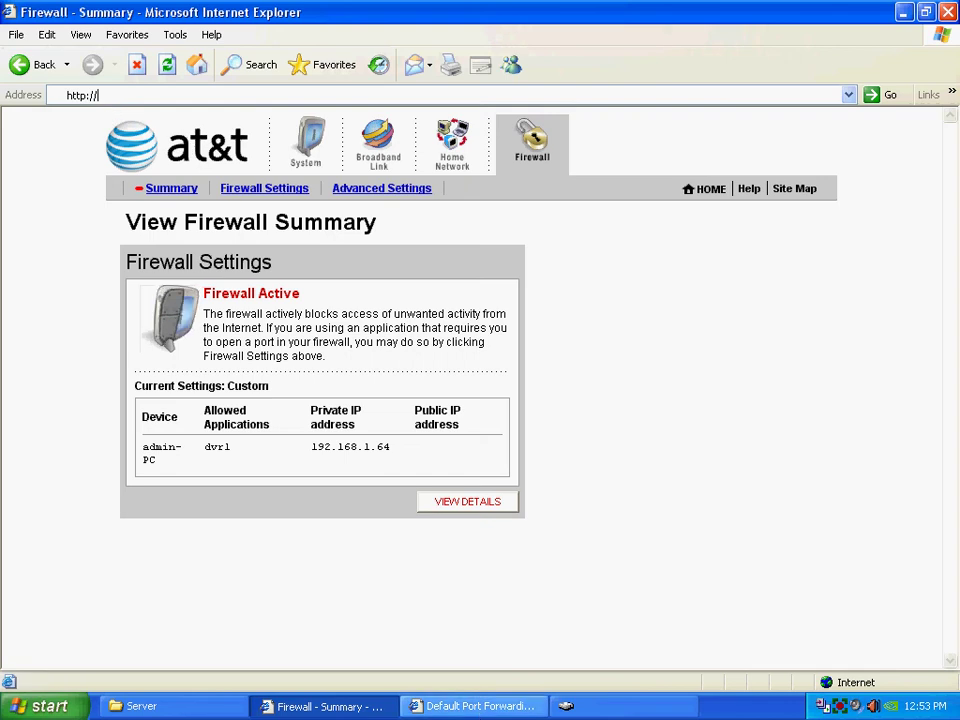
pyautogui.click(465, 705)
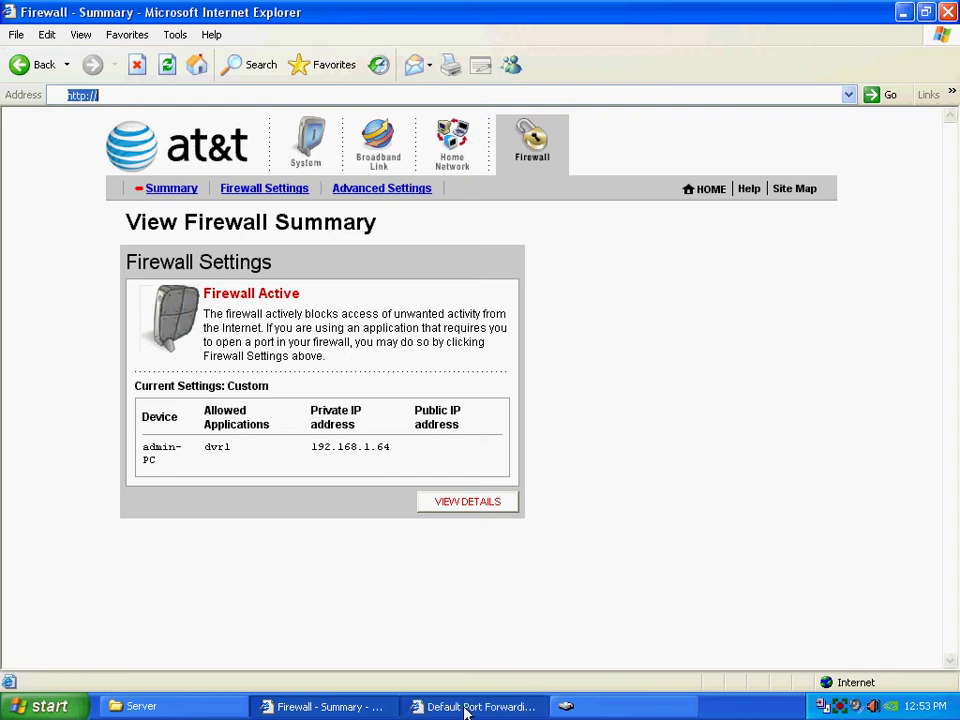
pyautogui.click(306, 96)
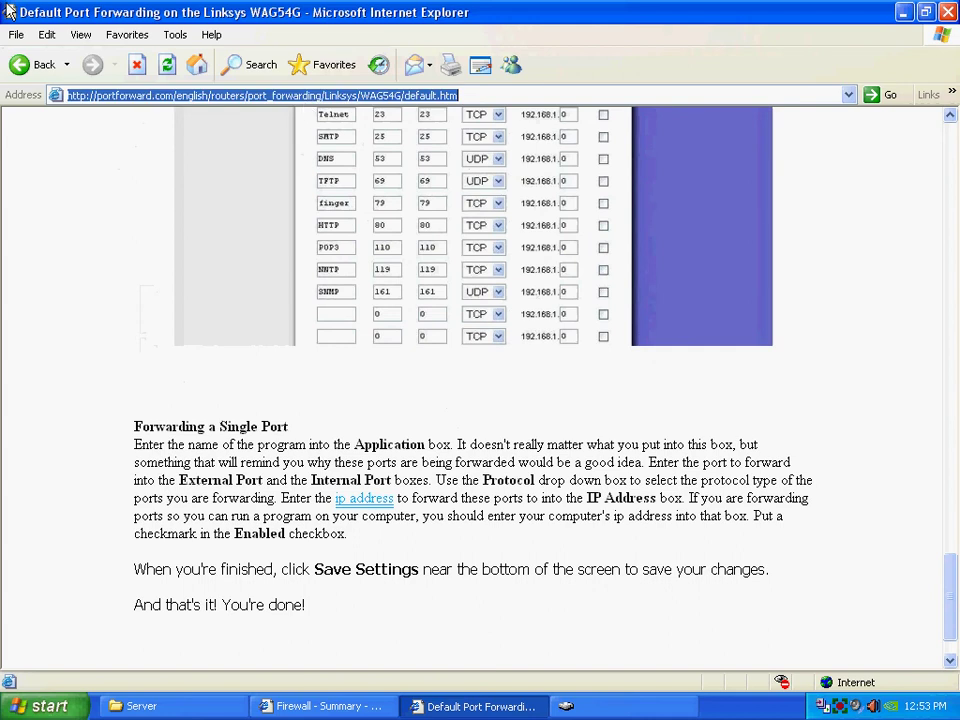
pyautogui.write('www.whatismyip.com')
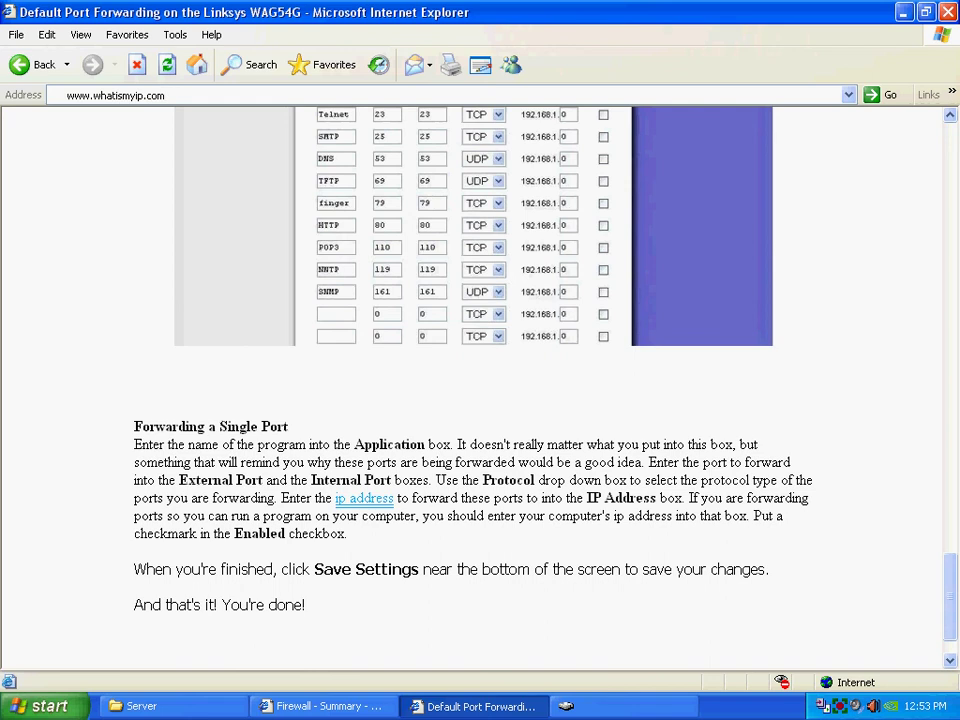
pyautogui.press('Return')
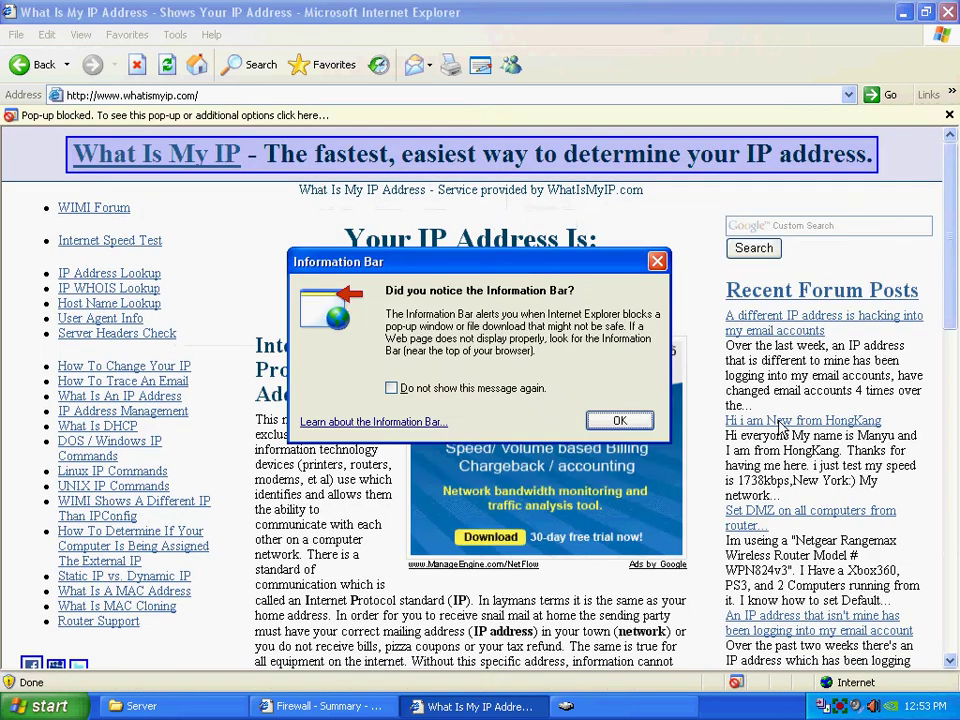
pyautogui.click(620, 420)
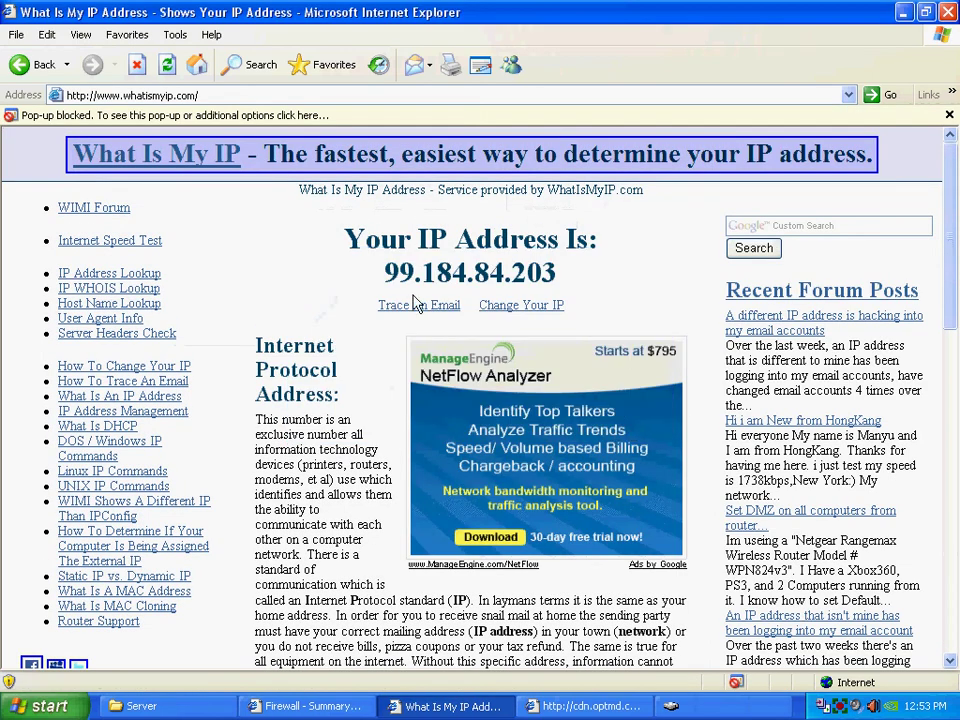
pyautogui.moveTo(556, 274); pyautogui.dragTo(420, 285)
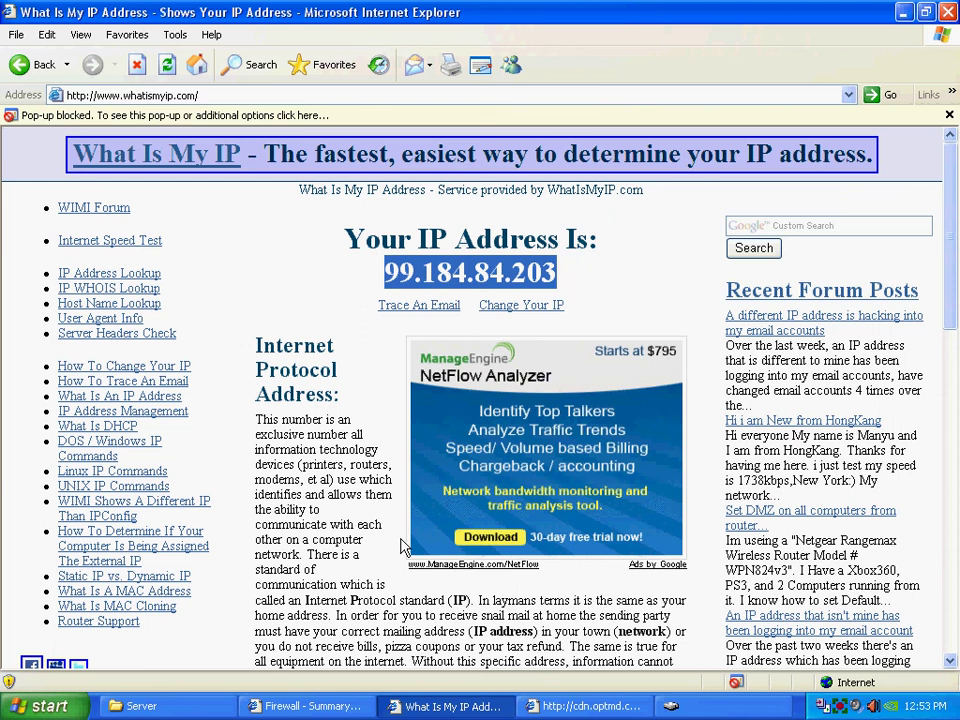
pyautogui.click(330, 712)
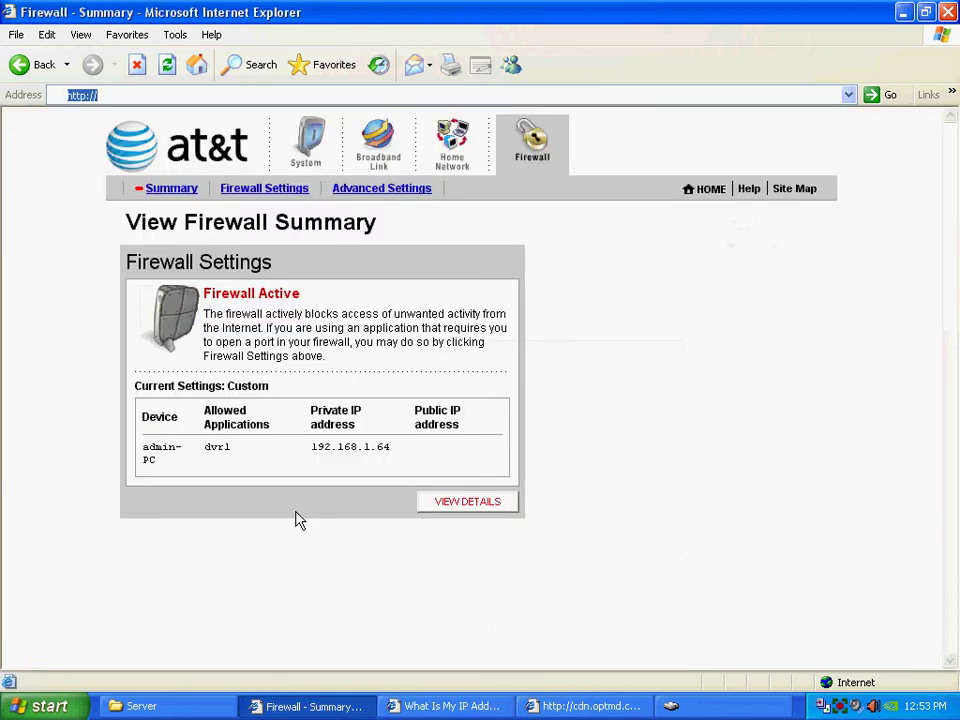
pyautogui.click(116, 94)
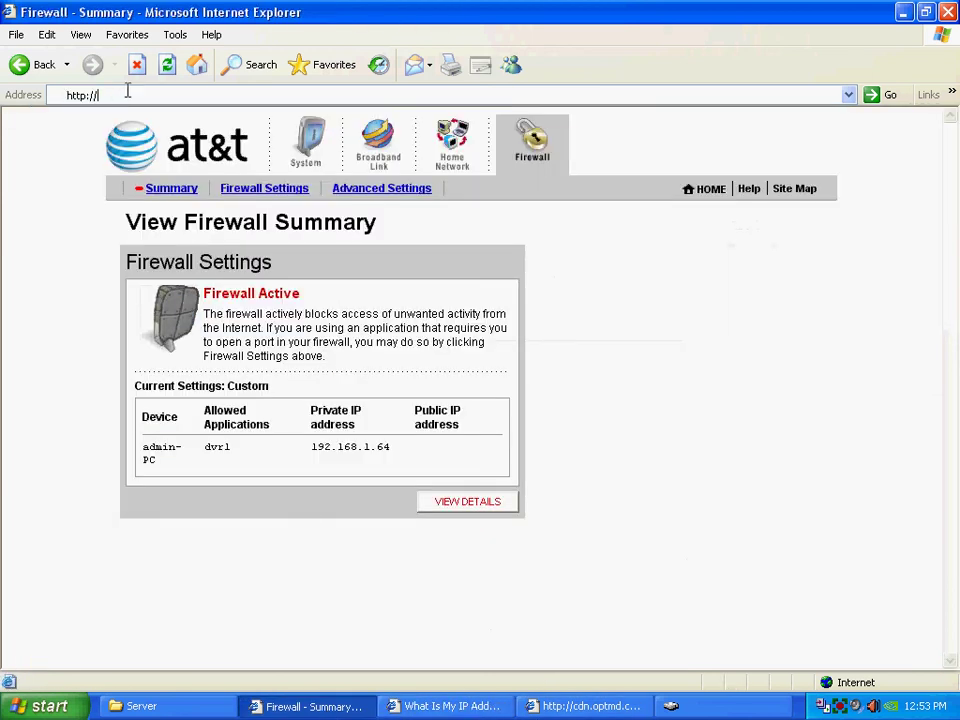
pyautogui.write('99.184.84.203')
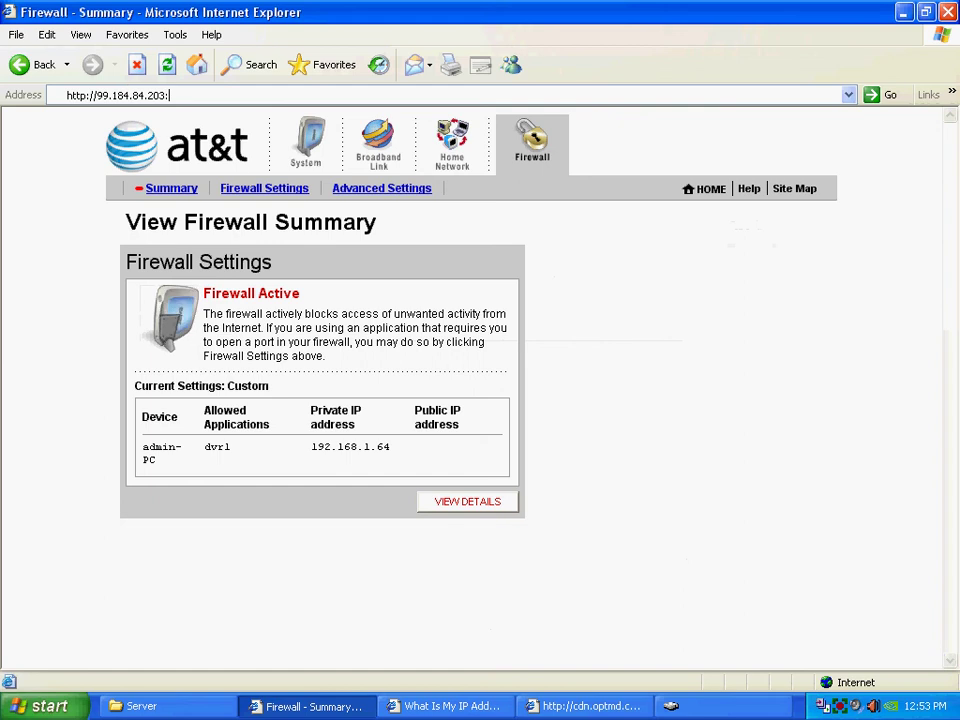
pyautogui.write(':')
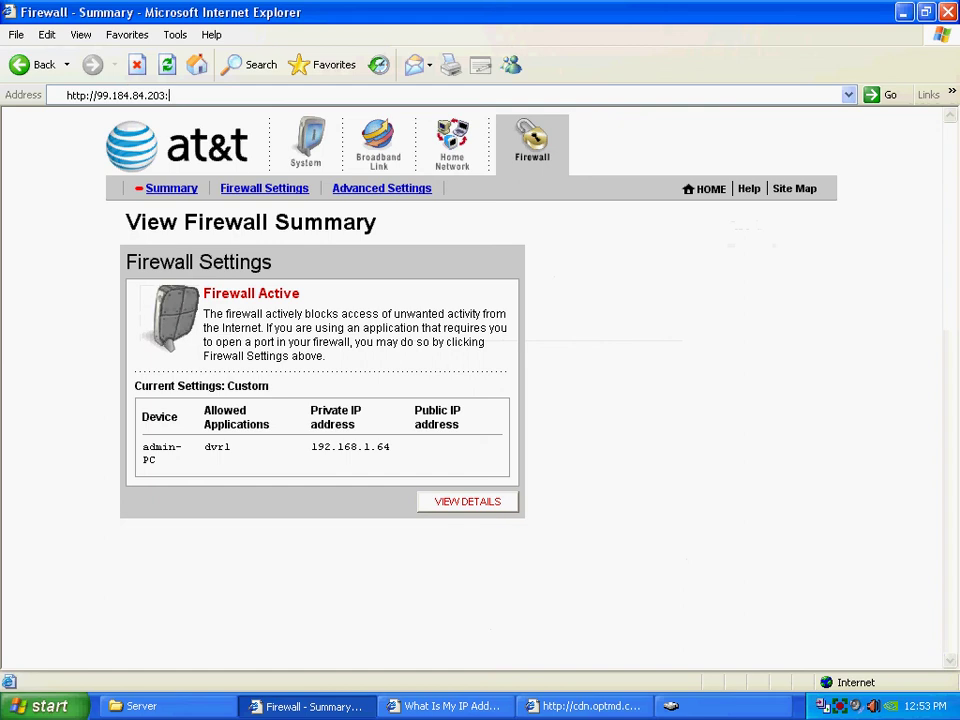
pyautogui.write('9000')
pyautogui.press('Return')
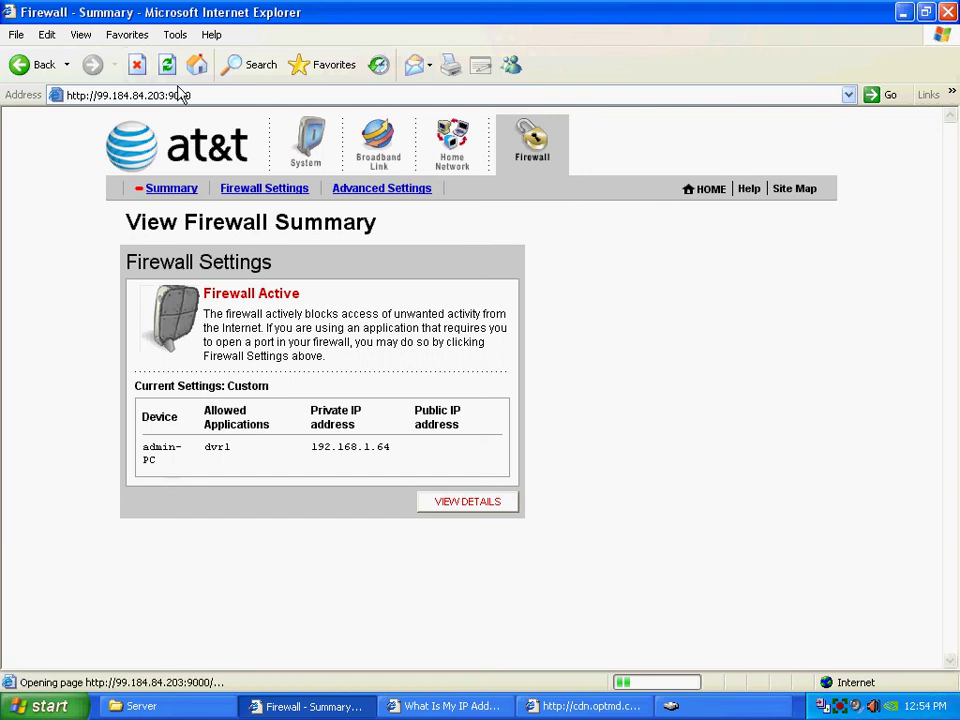
pyautogui.click(137, 64)
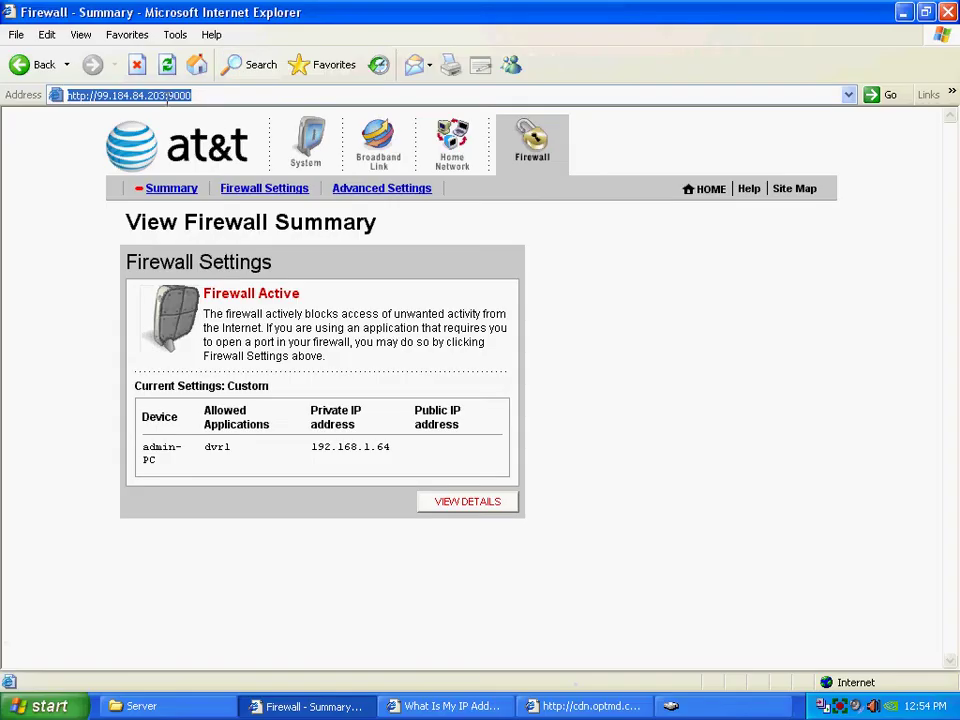
pyautogui.click(107, 95)
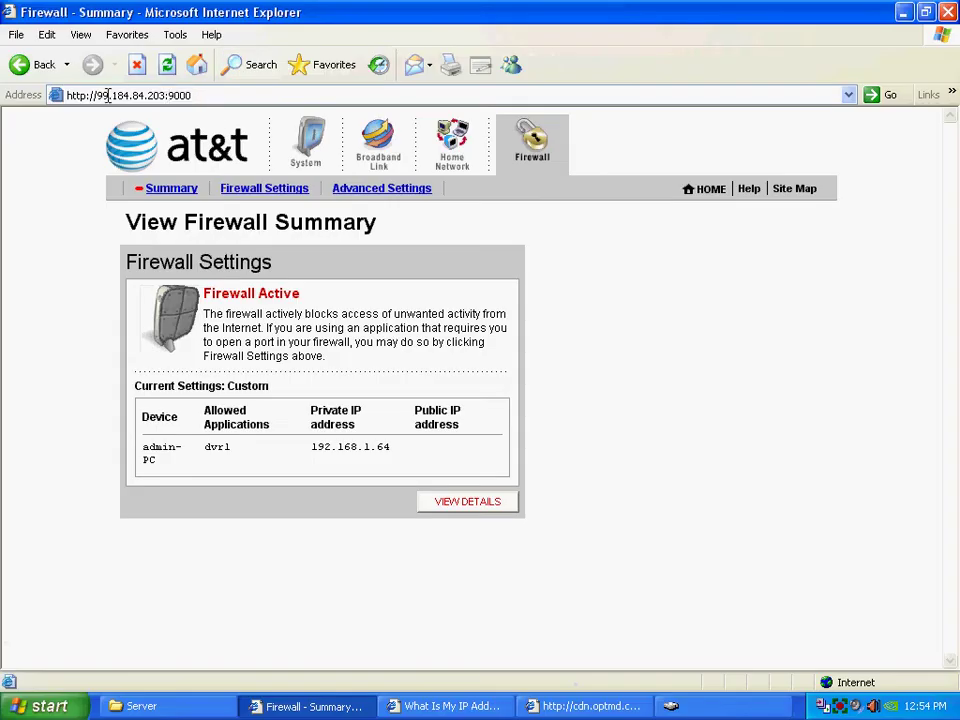
pyautogui.moveTo(113, 95); pyautogui.dragTo(239, 95)
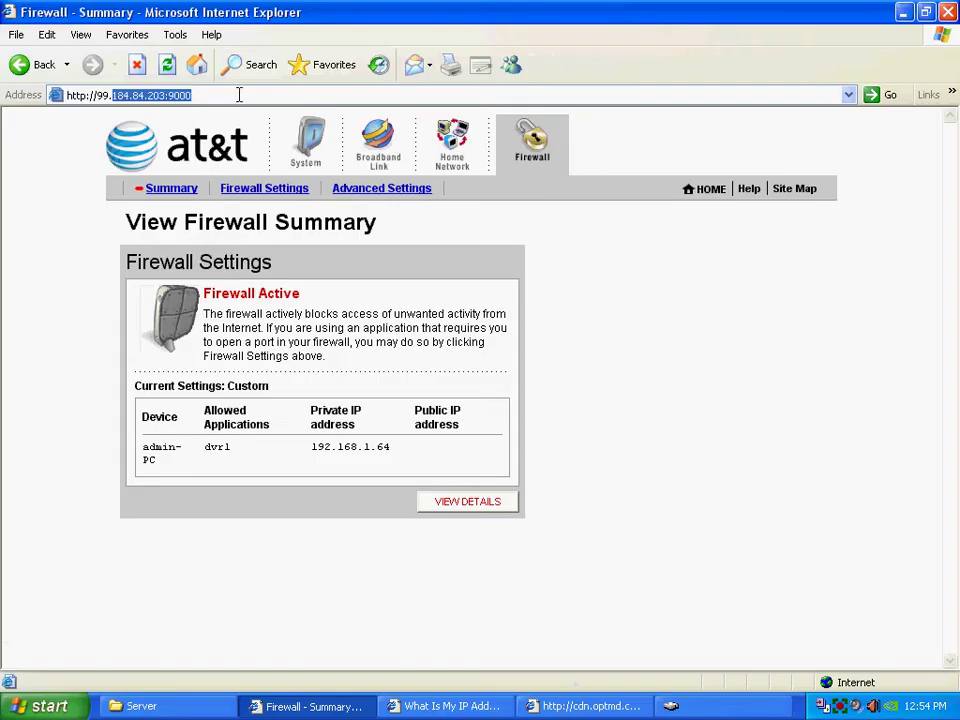
pyautogui.press('BackSpace')
pyautogui.press('BackSpace')
pyautogui.press('BackSpace')
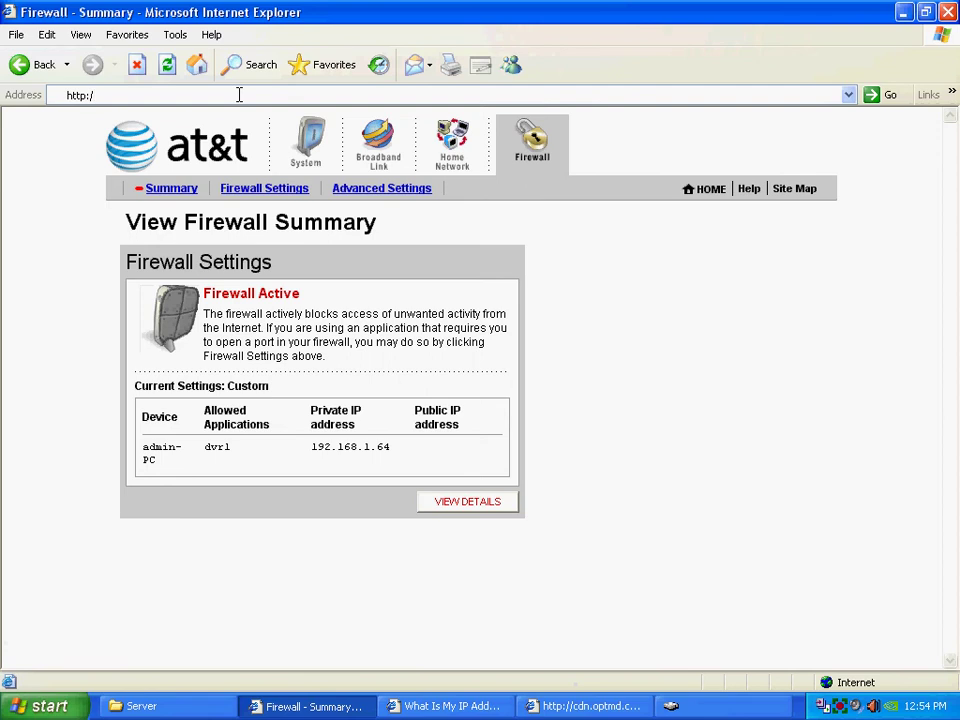
pyautogui.write('192.168')
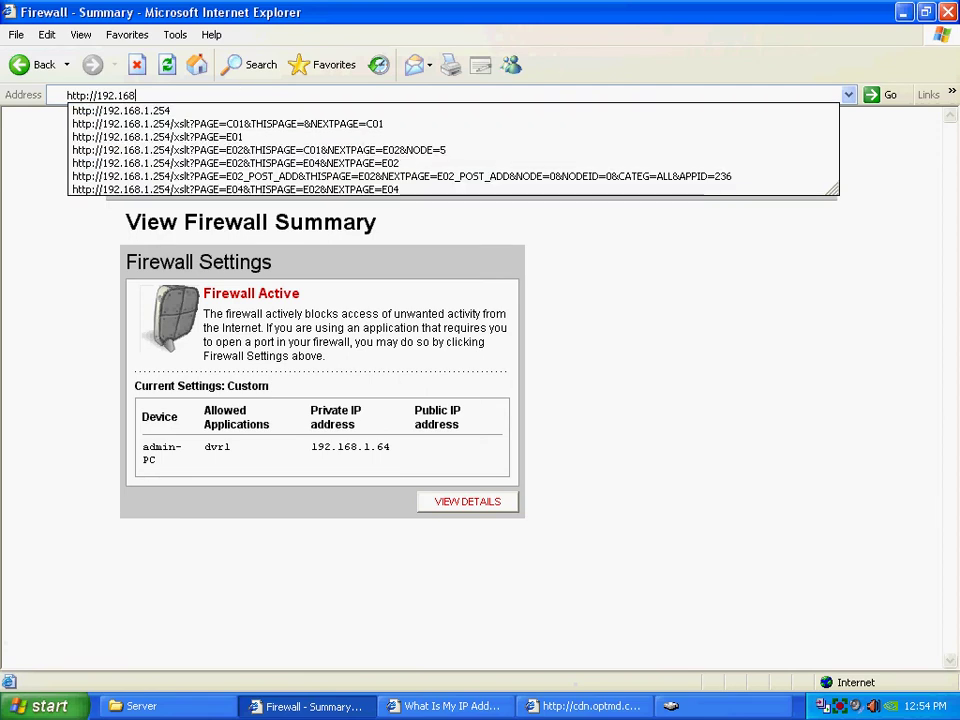
pyautogui.write('.1.69')
pyautogui.press('Return')
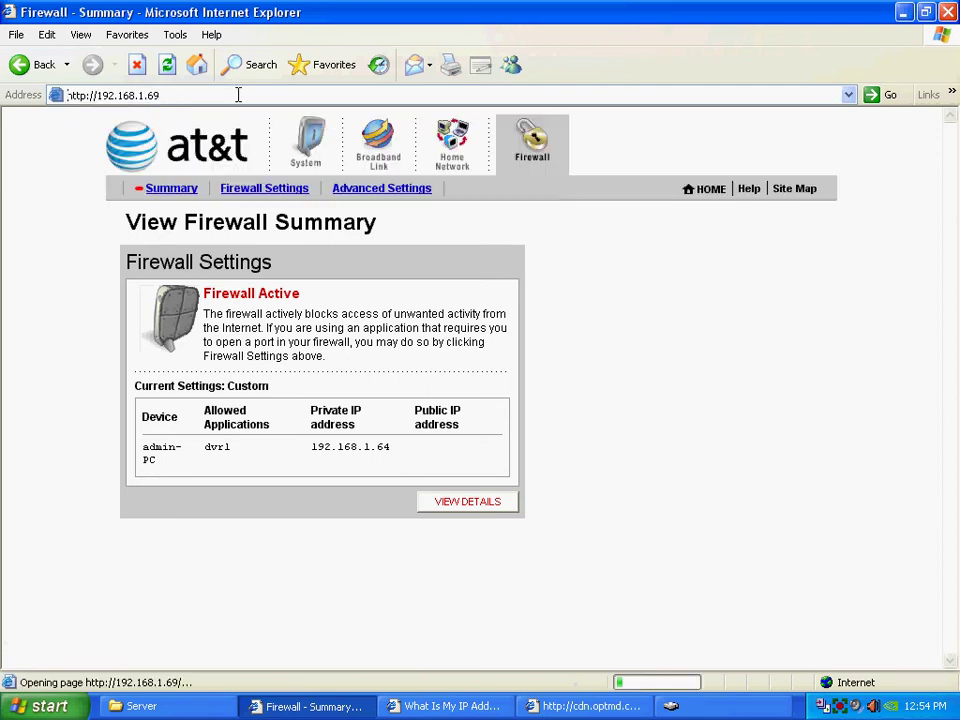
# Change the address to 192.168.1.68 and then load it on port 9000.
pyautogui.click(240, 96)
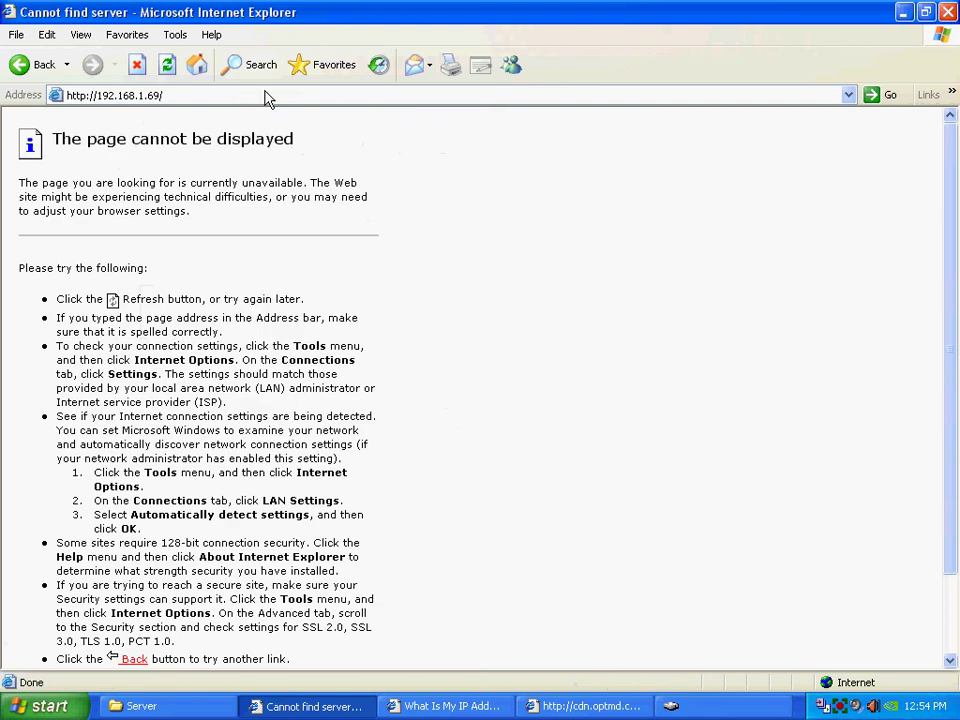
pyautogui.press('BackSpace')
pyautogui.press('BackSpace')
pyautogui.write('8')
pyautogui.press('Return')
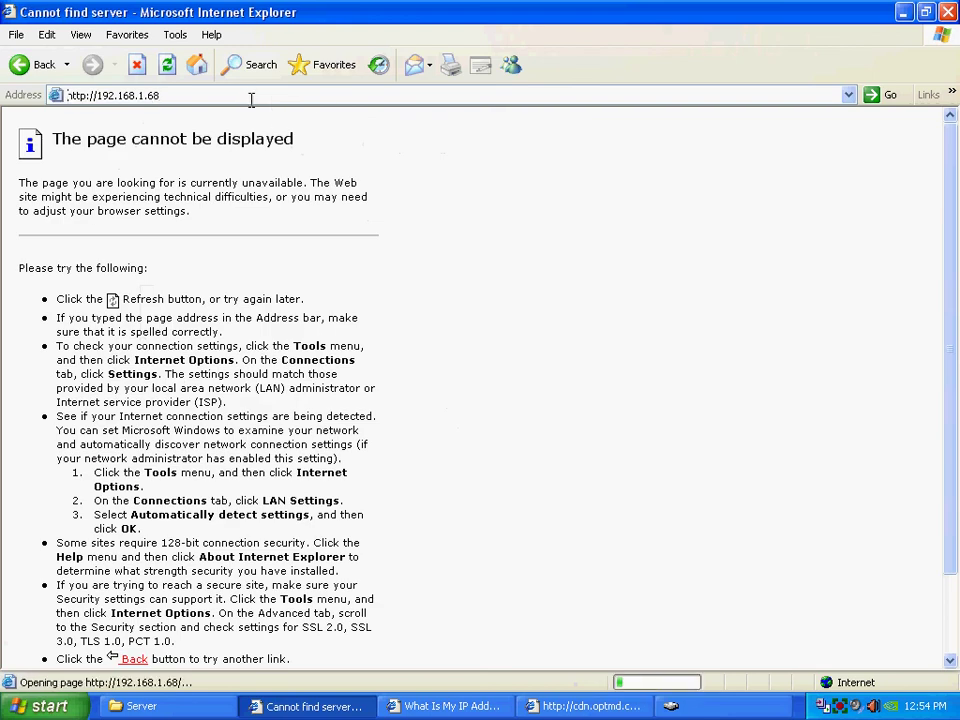
pyautogui.click(172, 94)
pyautogui.write(':9000')
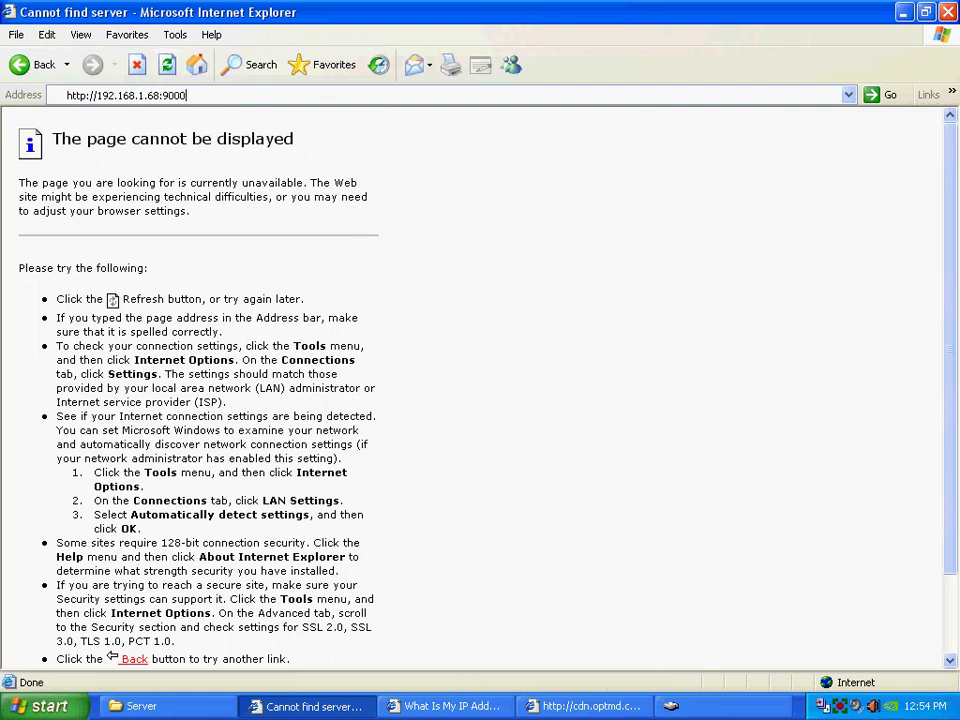
pyautogui.press('Return')
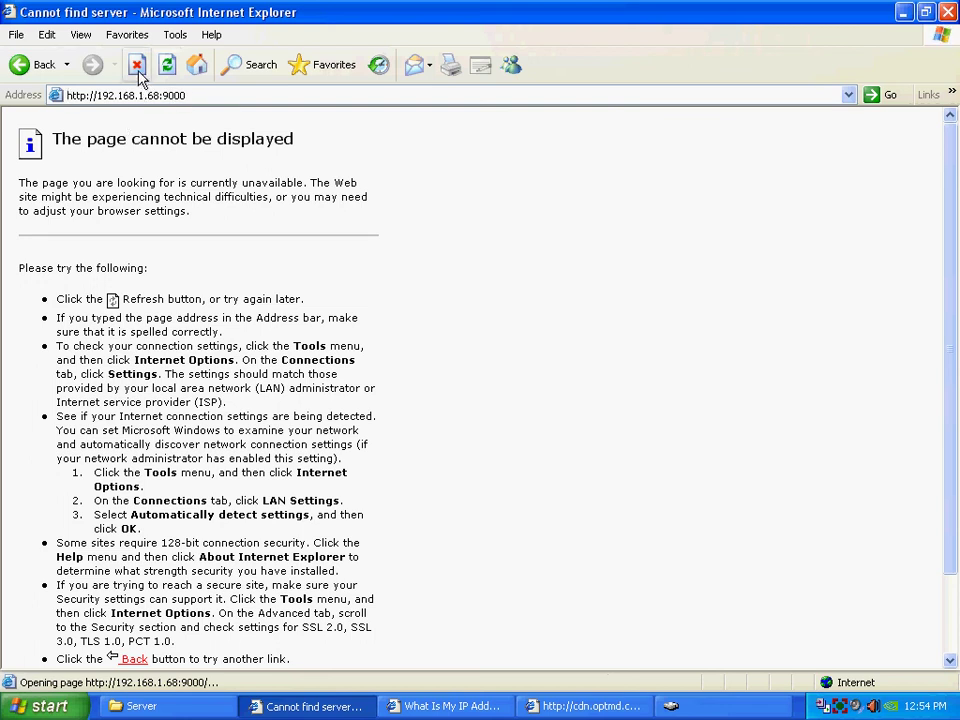
# Stop the page load and rerun ipconfig in a Command Prompt to confirm local IP 192.168.1.69.
pyautogui.click(140, 70)
pyautogui.click(42, 708)
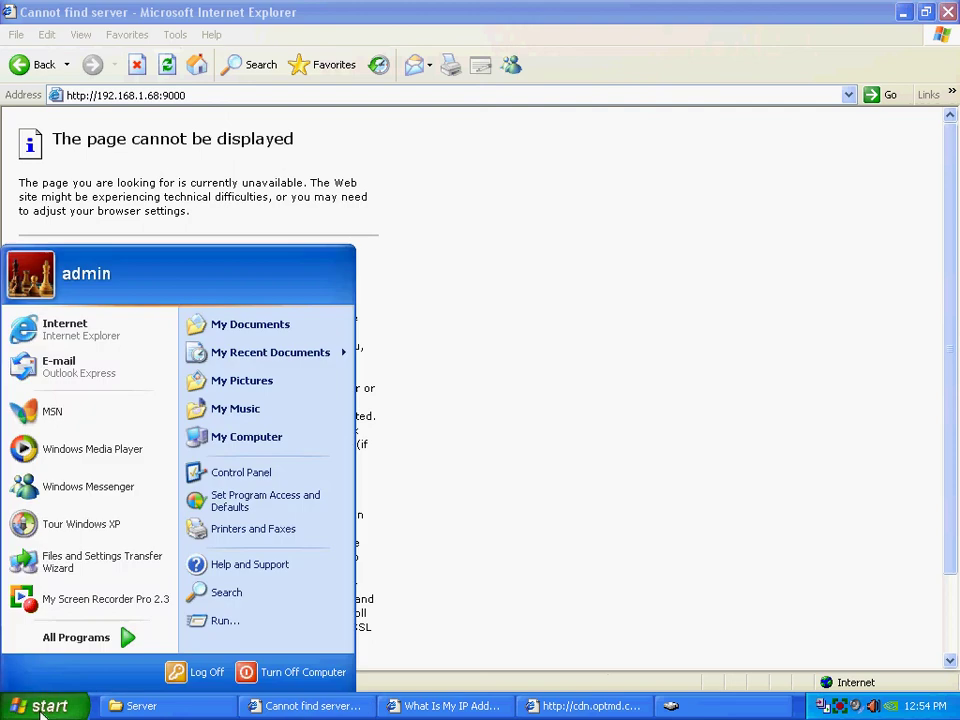
pyautogui.click(232, 628)
pyautogui.write('cmd')
pyautogui.click(124, 660)
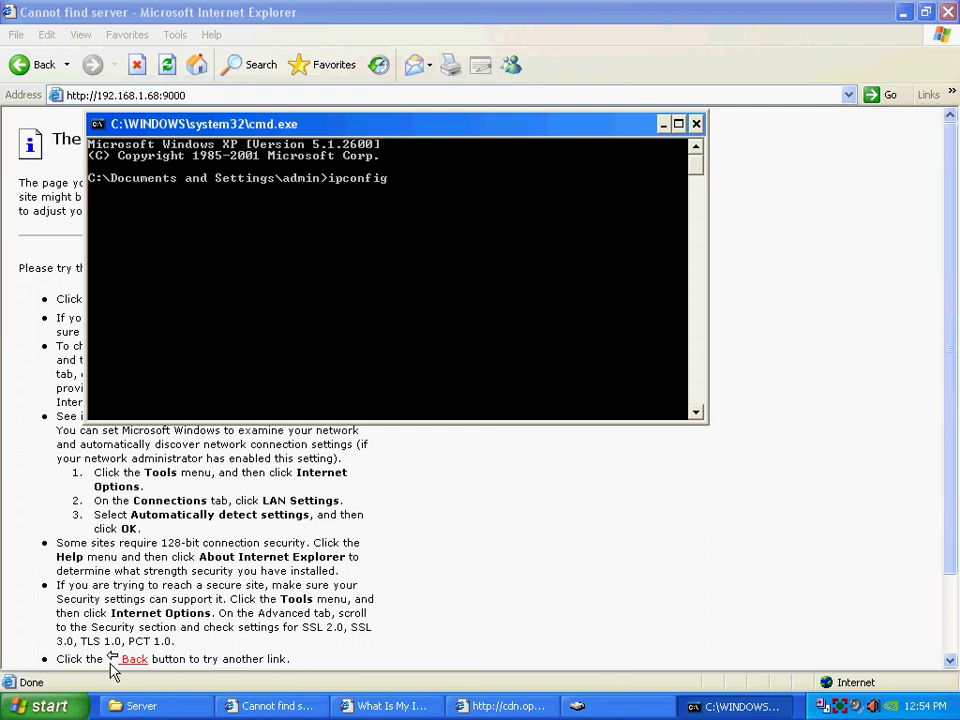
pyautogui.press('Return')
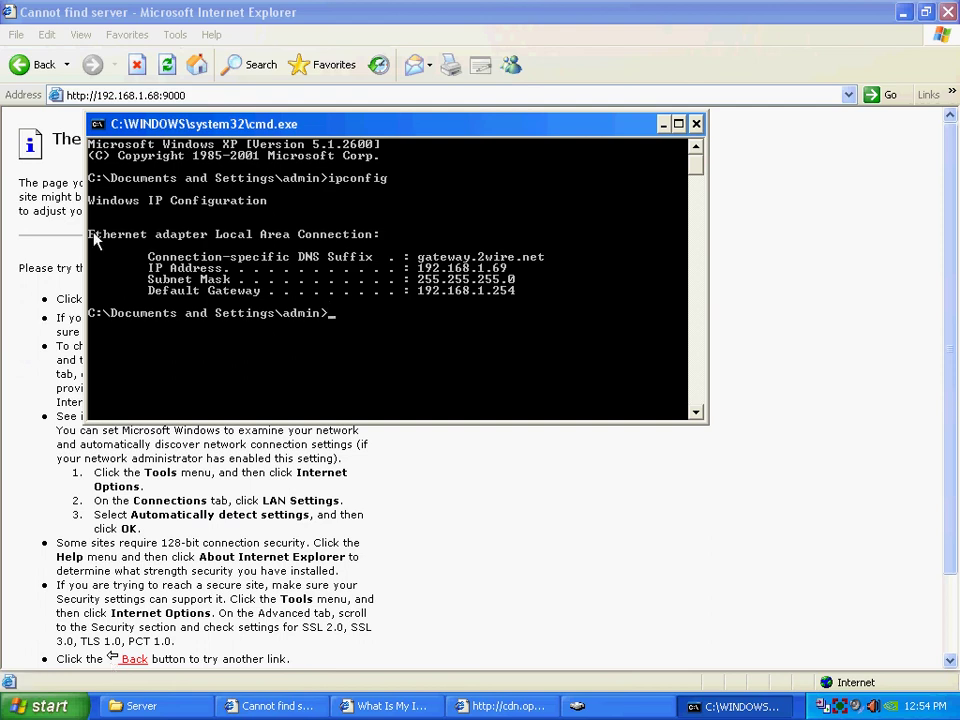
pyautogui.click(158, 95)
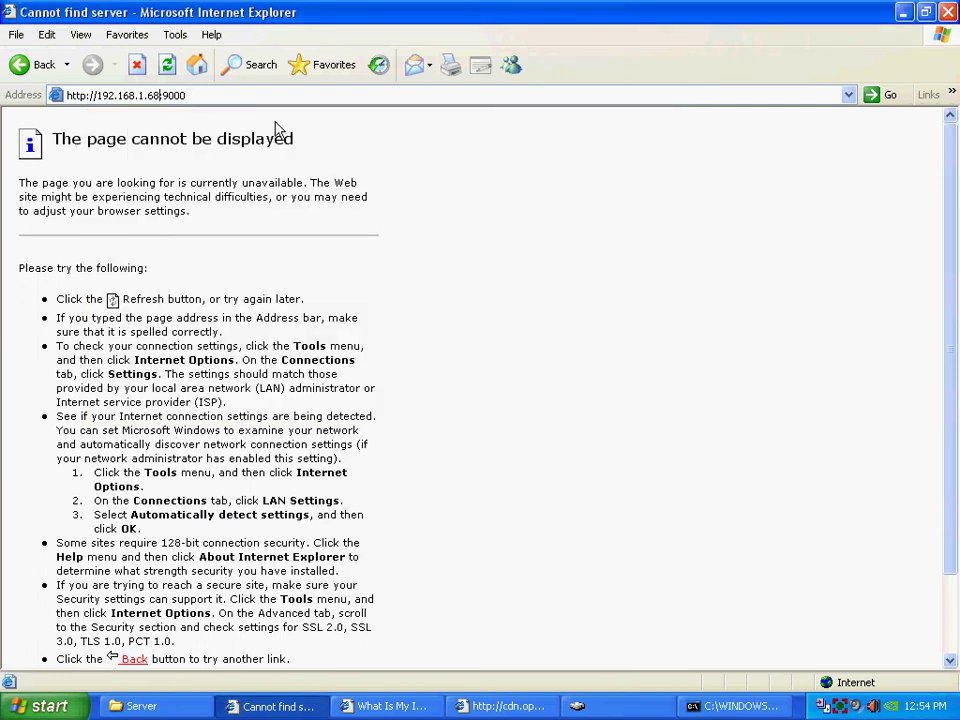
pyautogui.press('BackSpace')
pyautogui.write('9')
pyautogui.press('Return')
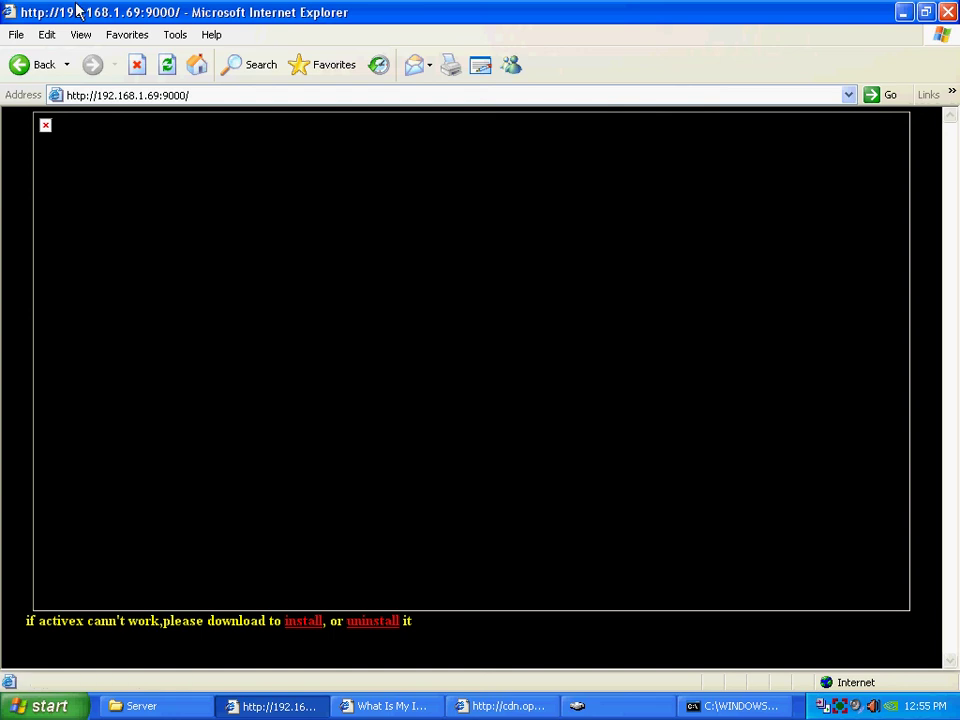
# Open the Internet zone's Custom Level security settings and enable automatic prompting for ActiveX controls.
pyautogui.click(170, 36)
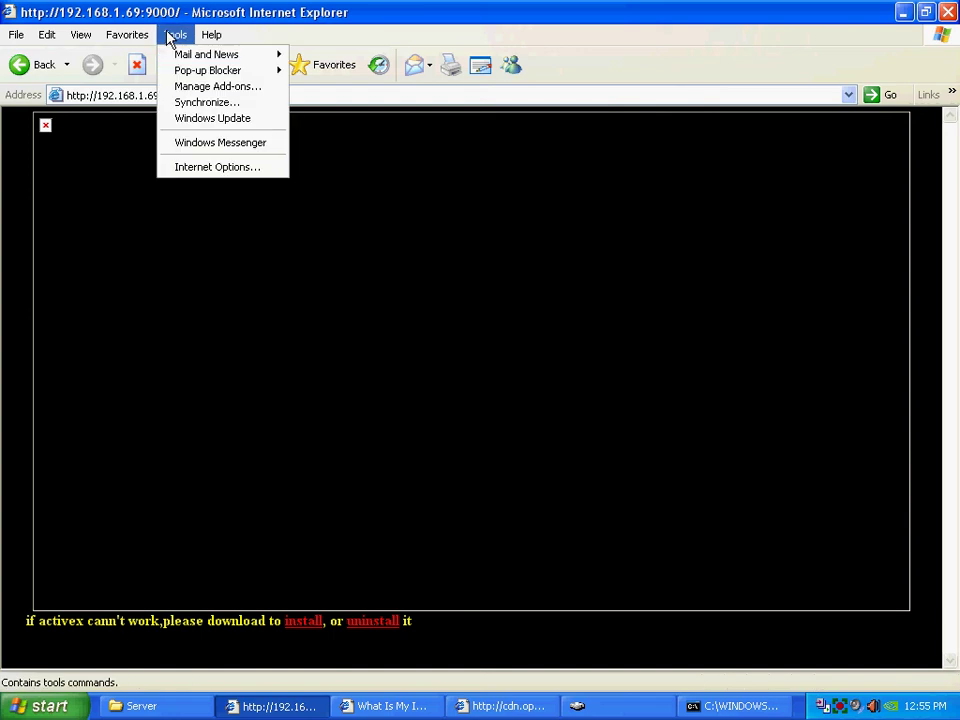
pyautogui.click(212, 168)
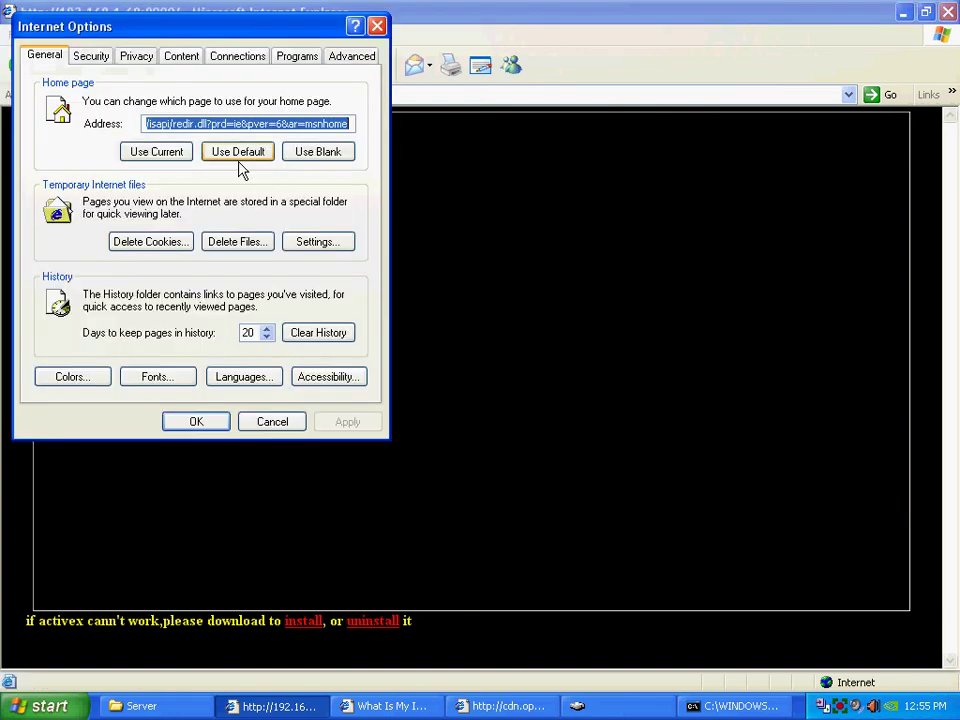
pyautogui.click(88, 57)
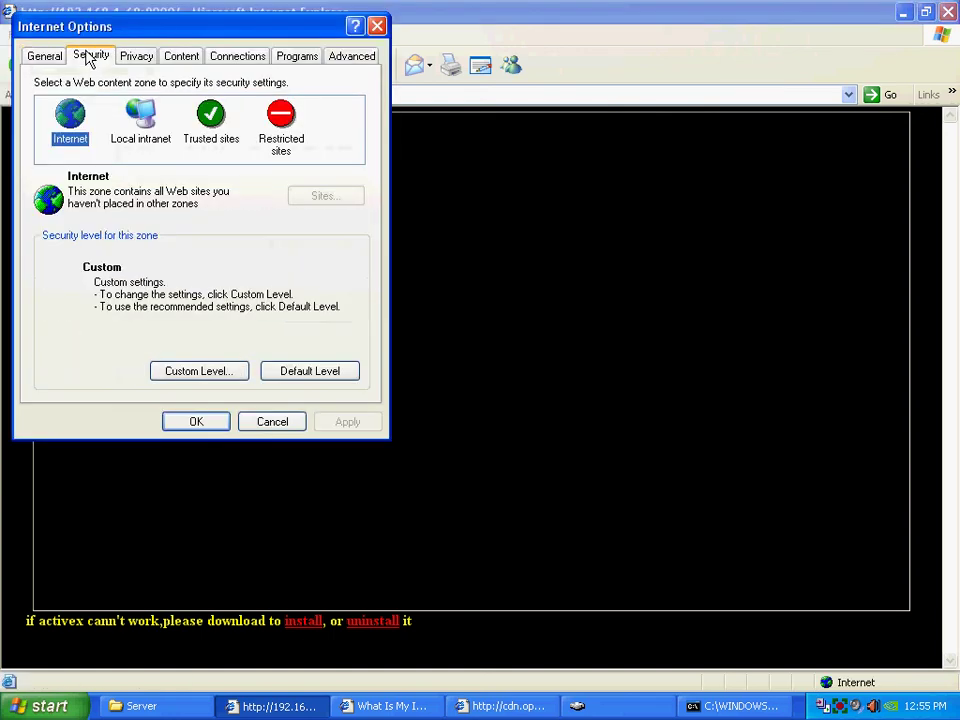
pyautogui.click(190, 374)
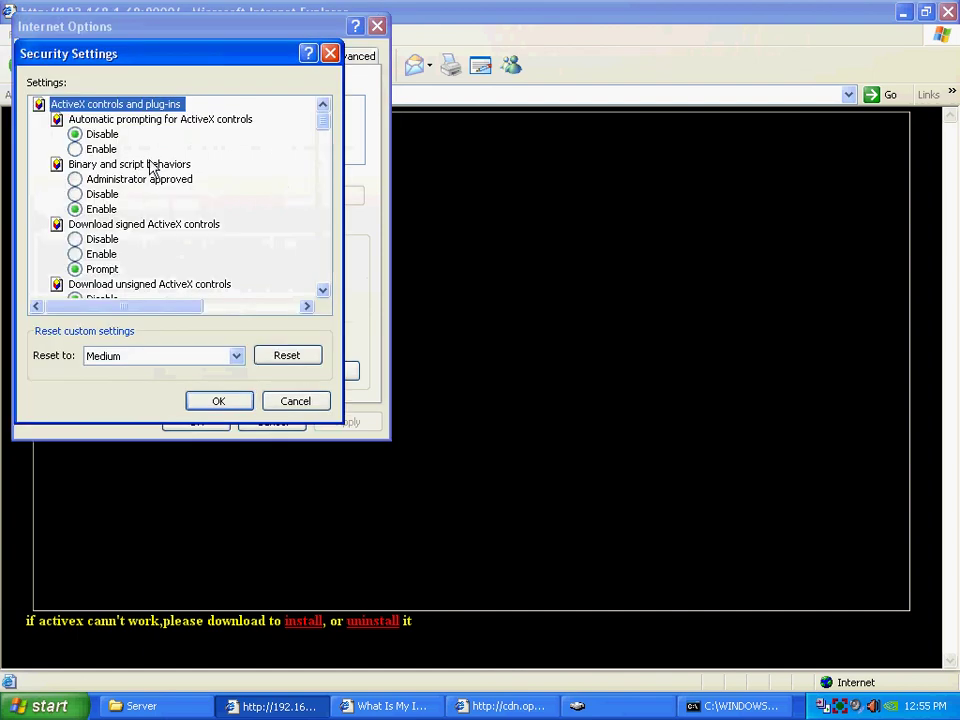
pyautogui.click(75, 150)
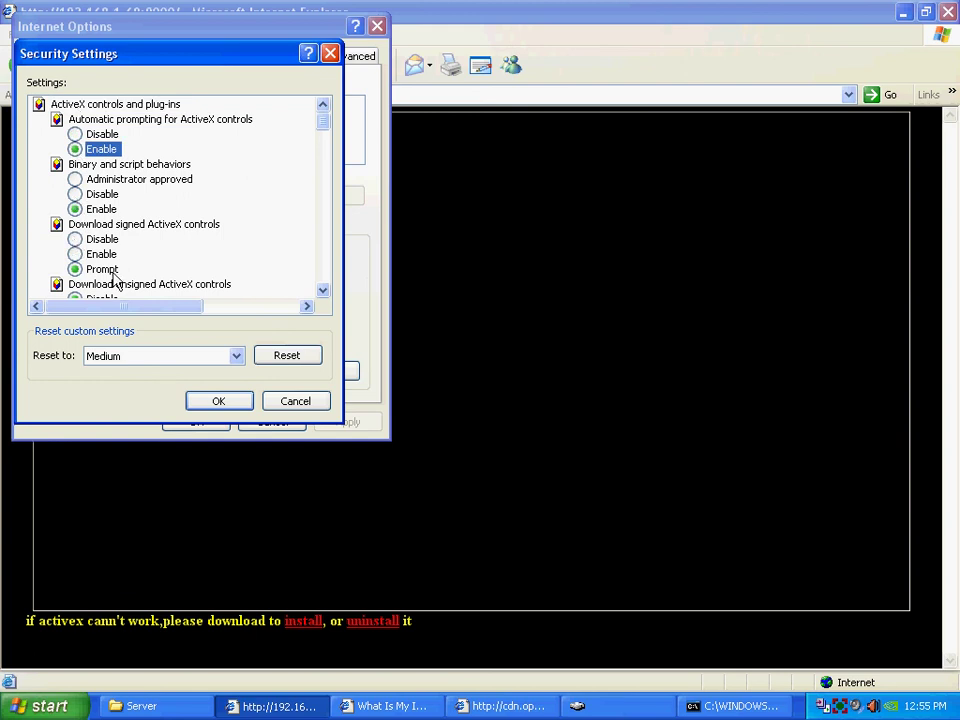
# Set unsigned ActiveX downloads, unsafe ActiveX initialization and running ActiveX controls to Prompt.
pyautogui.moveTo(322, 290); pyautogui.dragTo(322, 292)
pyautogui.click(77, 223)
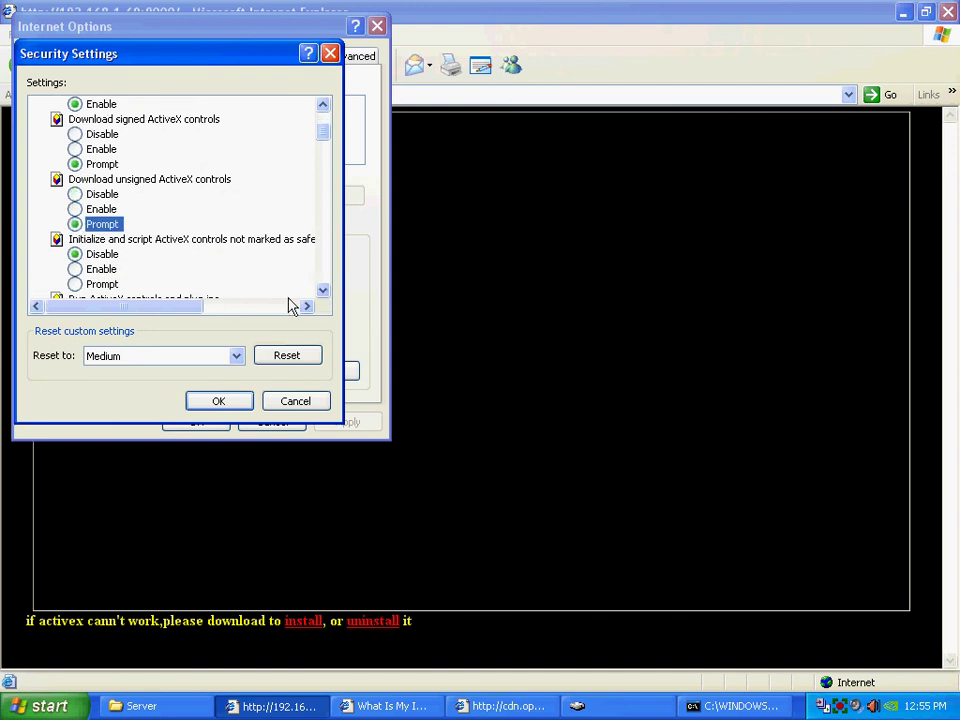
pyautogui.click(322, 290)
pyautogui.click(322, 290)
pyautogui.click(322, 290)
pyautogui.click(322, 290)
pyautogui.click(322, 290)
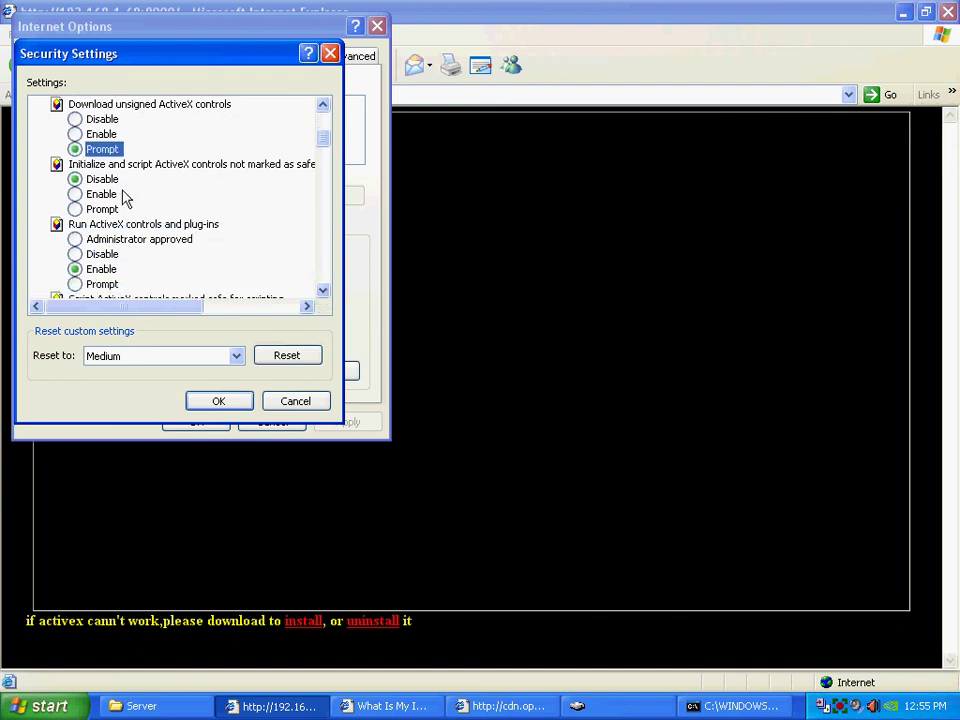
pyautogui.click(87, 210)
pyautogui.click(77, 284)
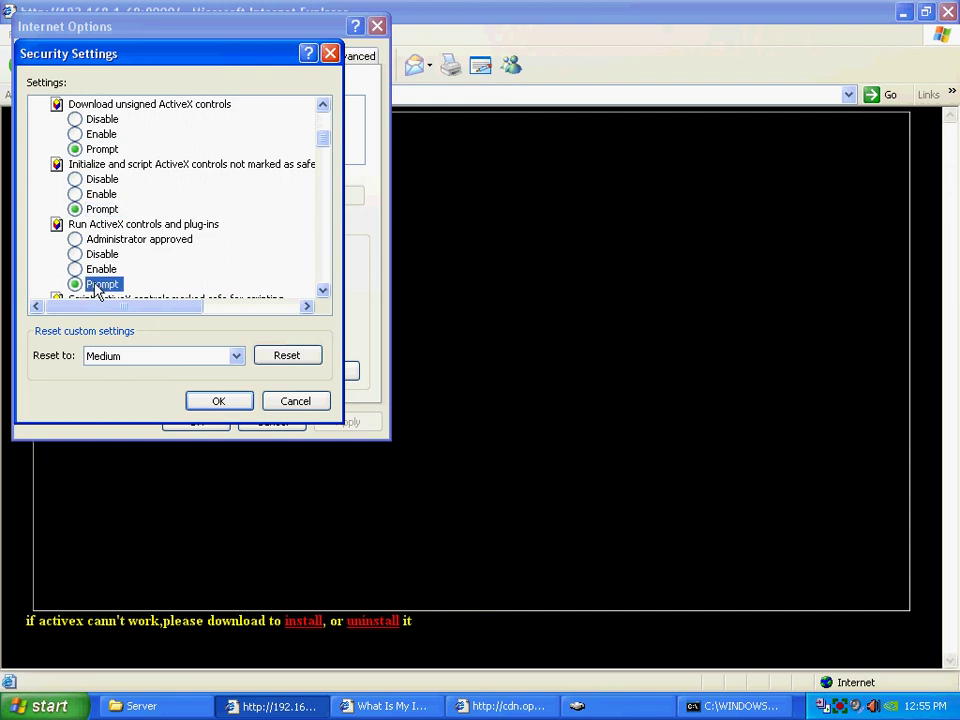
# Apply the new ActiveX security settings and confirm the zone change.
pyautogui.click(322, 290)
pyautogui.click(322, 290)
pyautogui.click(322, 290)
pyautogui.click(322, 290)
pyautogui.click(322, 290)
pyautogui.click(322, 290)
pyautogui.click(322, 290)
pyautogui.click(322, 290)
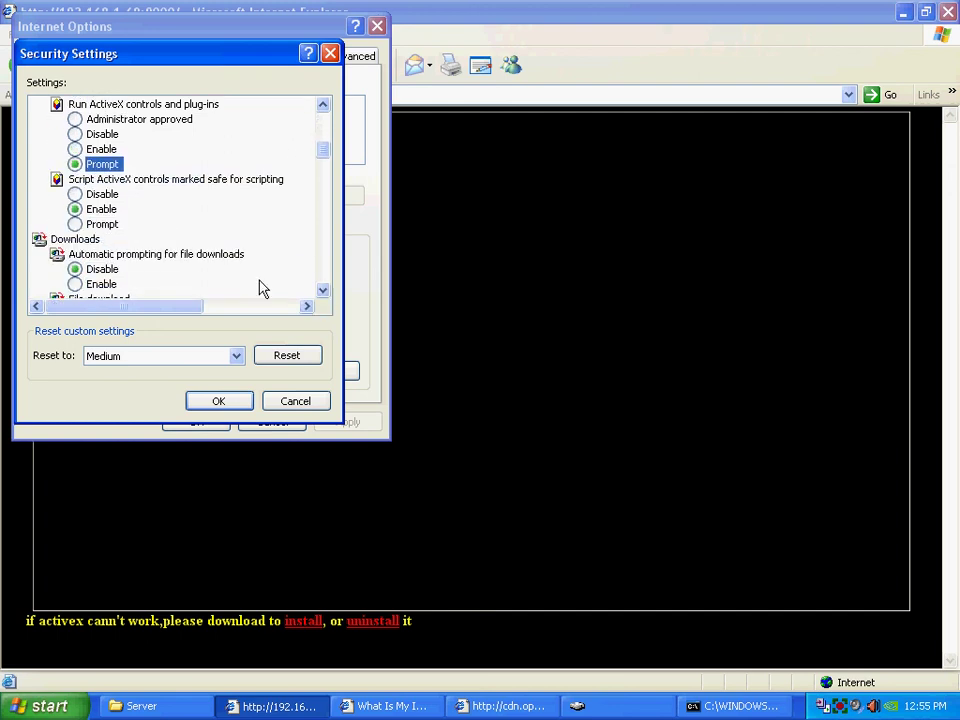
pyautogui.click(322, 290)
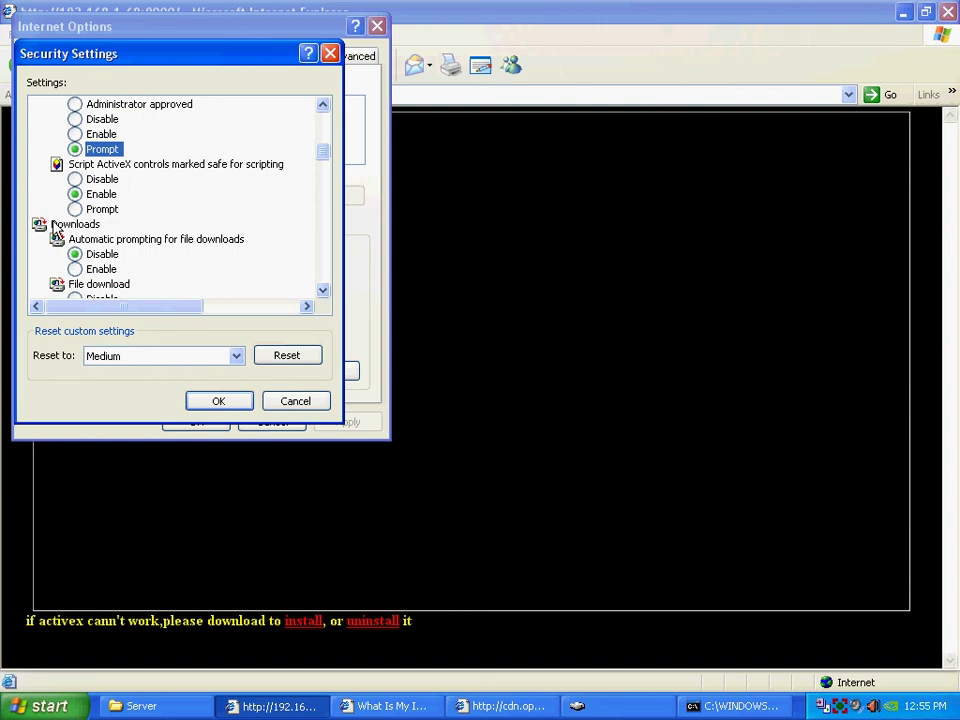
pyautogui.click(236, 400)
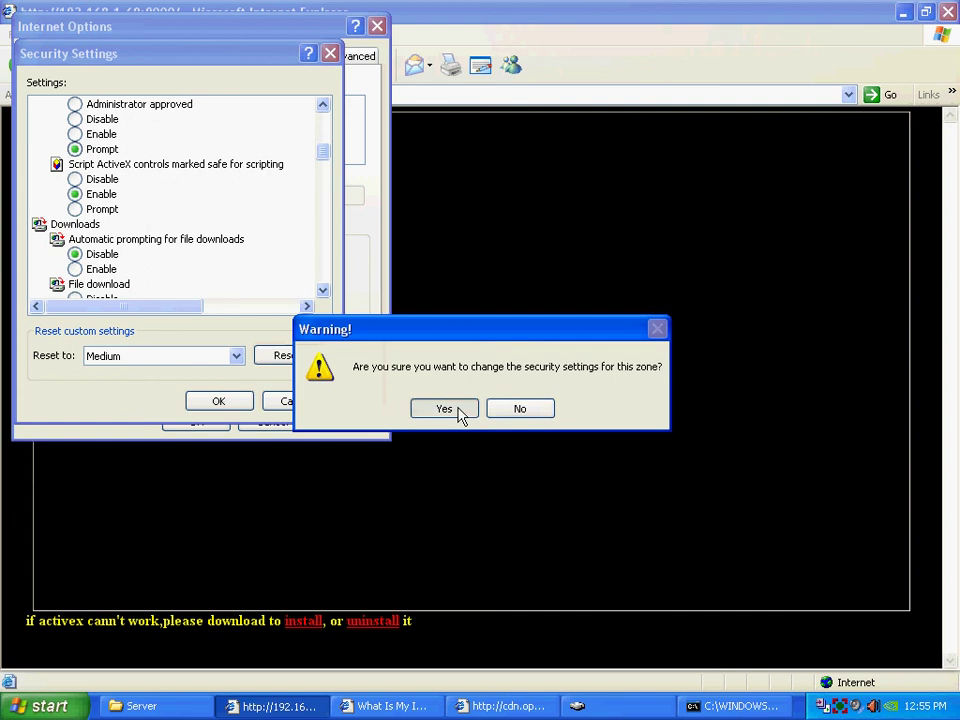
pyautogui.click(458, 410)
# Close Internet Options, reload the DVR page and allow its ActiveX controls.
pyautogui.click(197, 422)
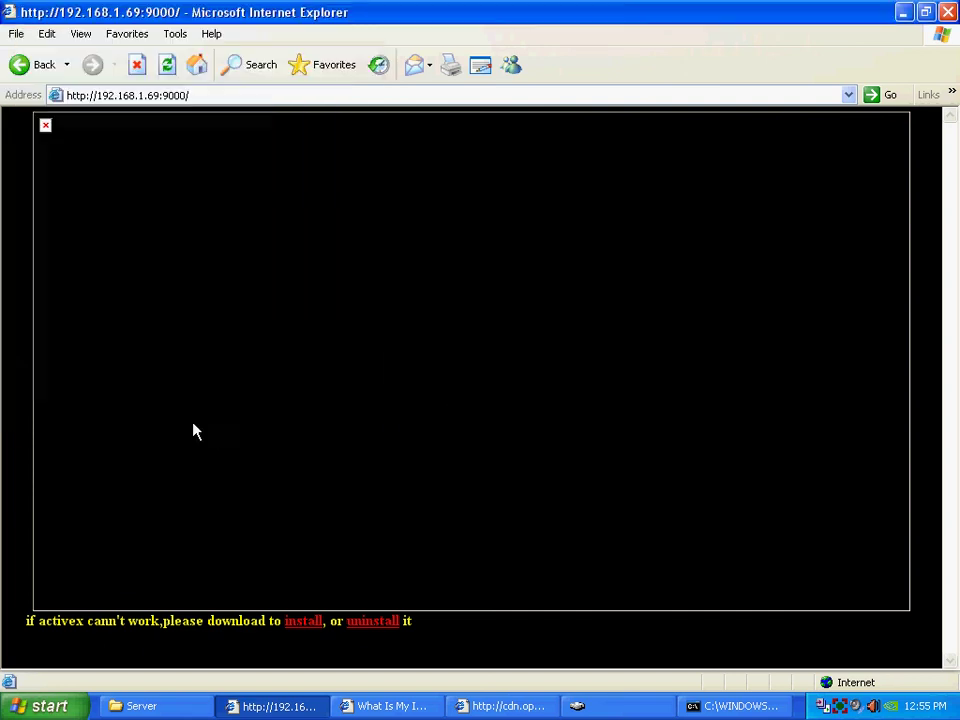
pyautogui.click(167, 65)
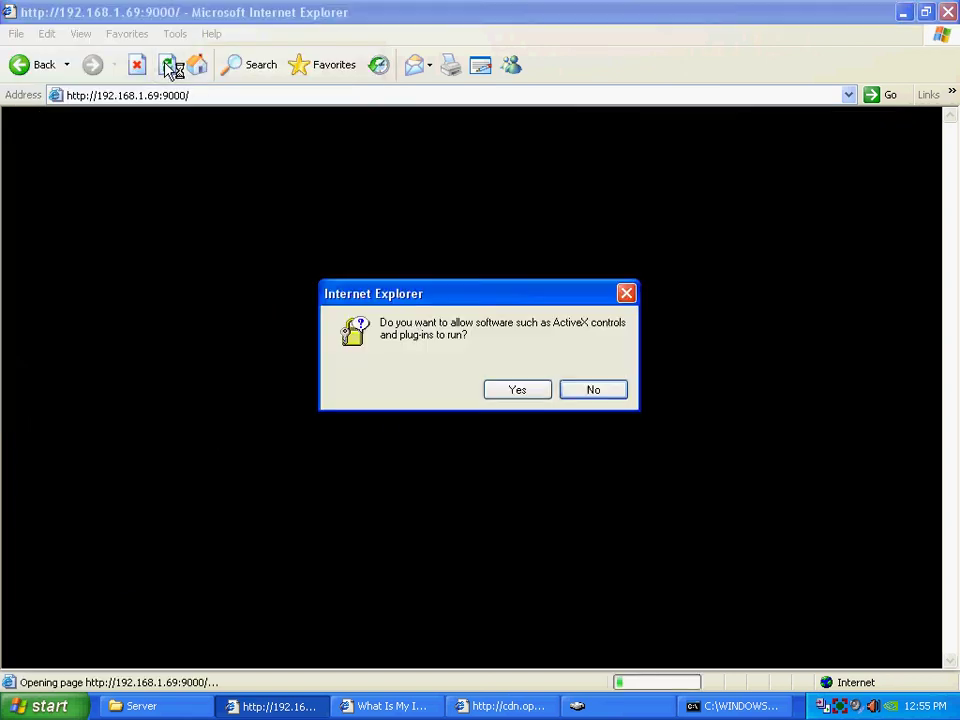
pyautogui.click(510, 392)
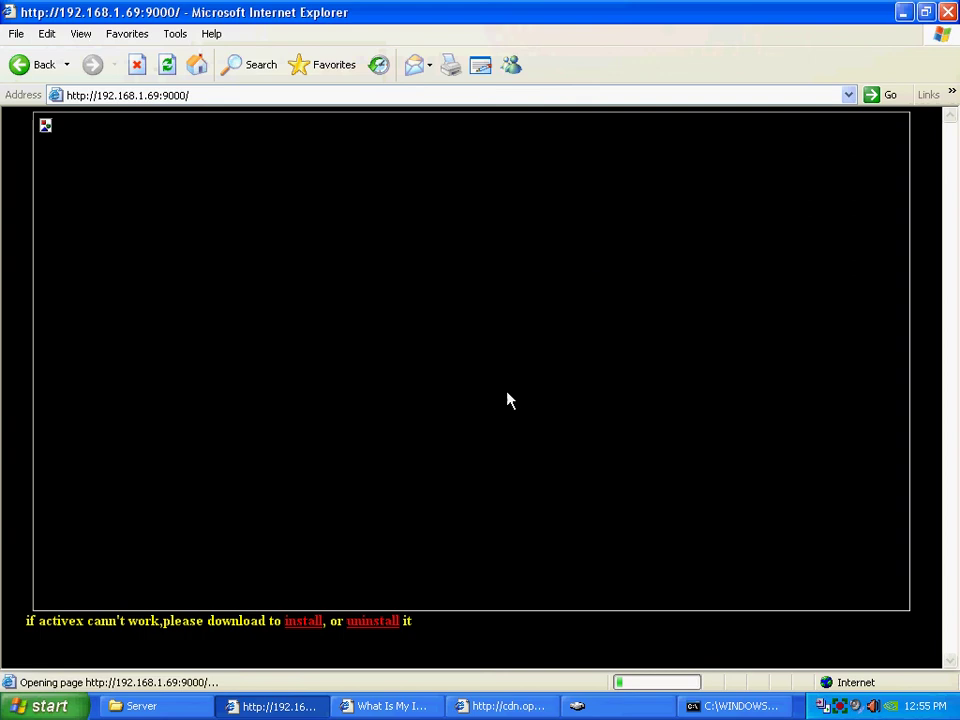
# Download and run the Setup.exe ActiveX installer, then reload the DVR page.
pyautogui.click(293, 628)
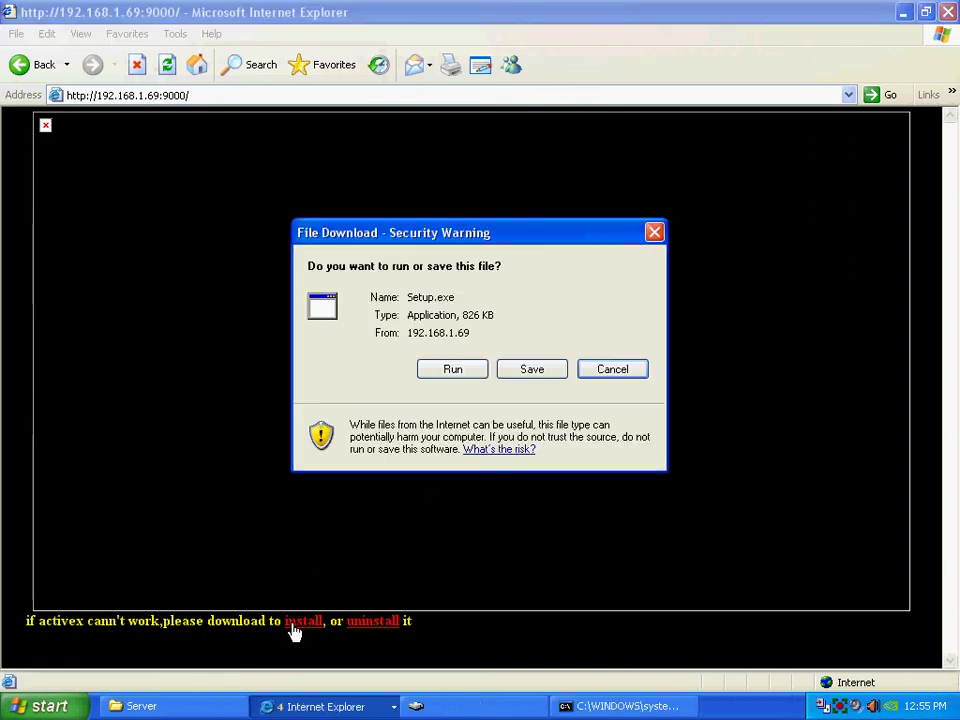
pyautogui.click(454, 371)
pyautogui.click(553, 383)
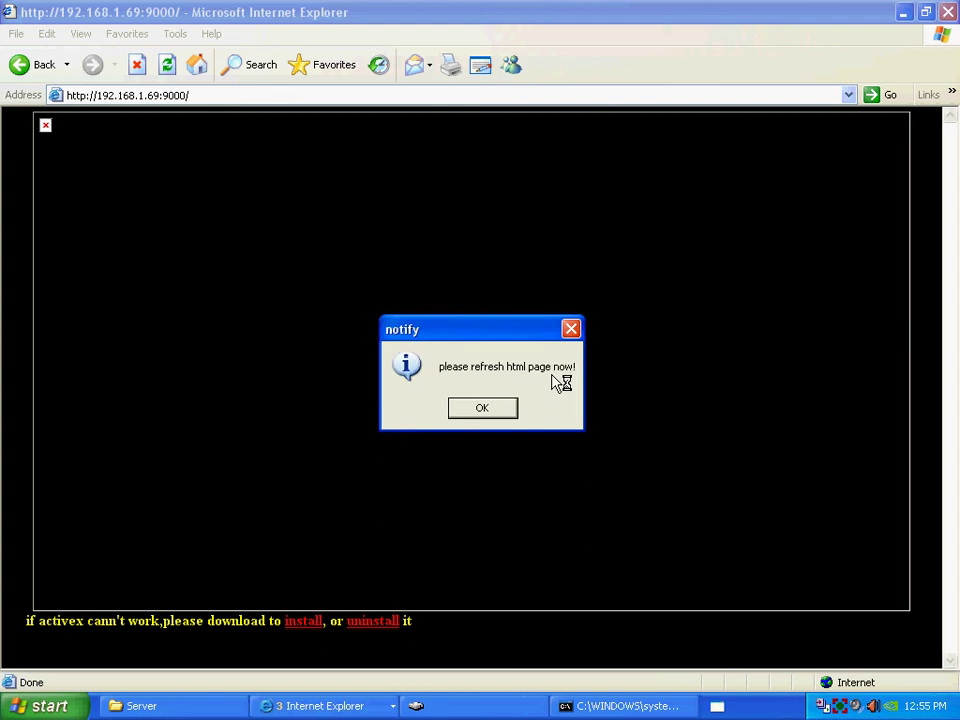
pyautogui.click(482, 407)
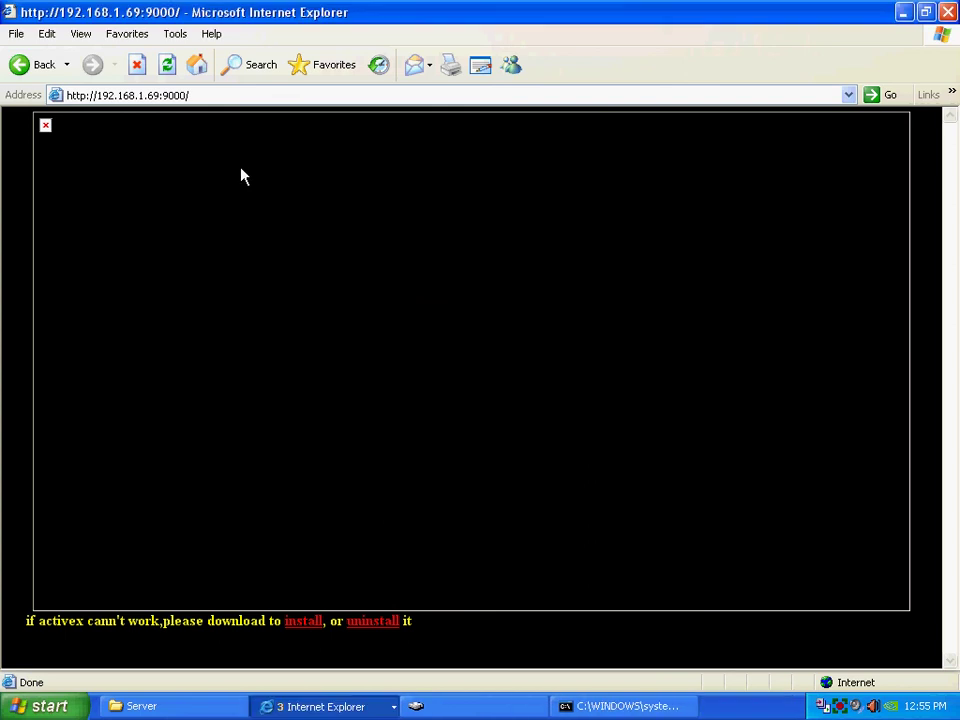
pyautogui.click(167, 66)
# Allow the viewer control, unblock Internet Explorer in the firewall, and replace the guest user name with admin.
pyautogui.click(500, 392)
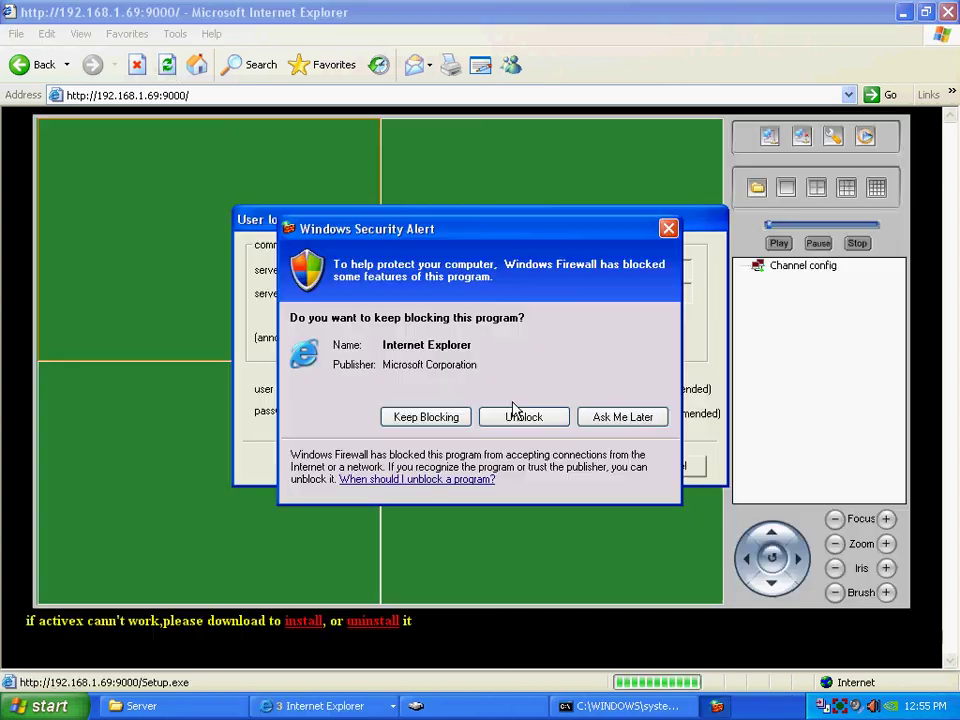
pyautogui.click(519, 416)
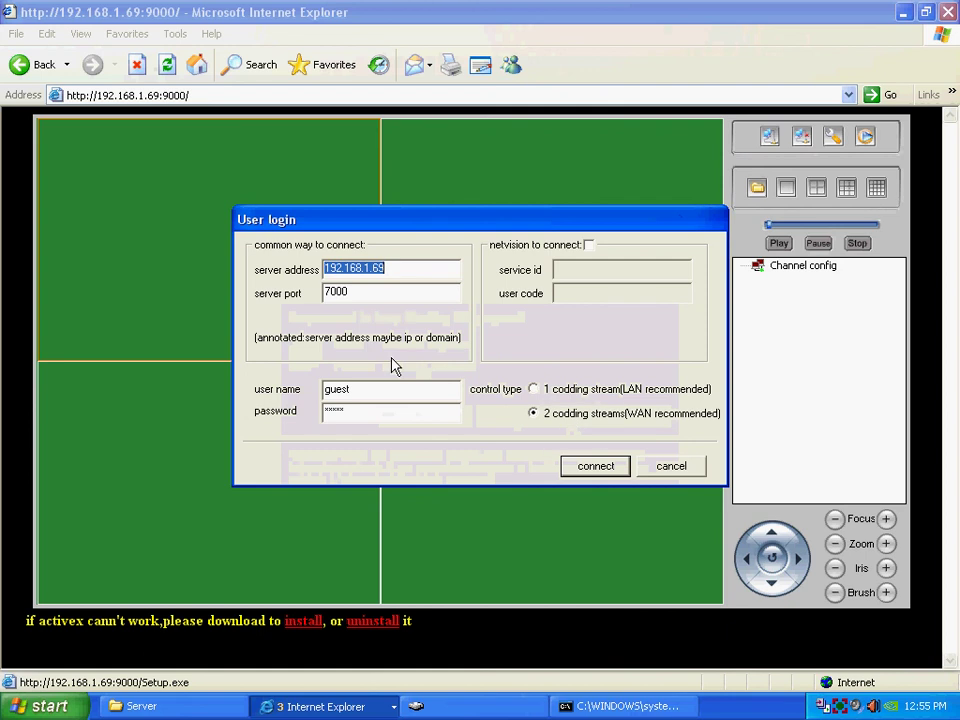
pyautogui.moveTo(386, 390); pyautogui.dragTo(197, 421)
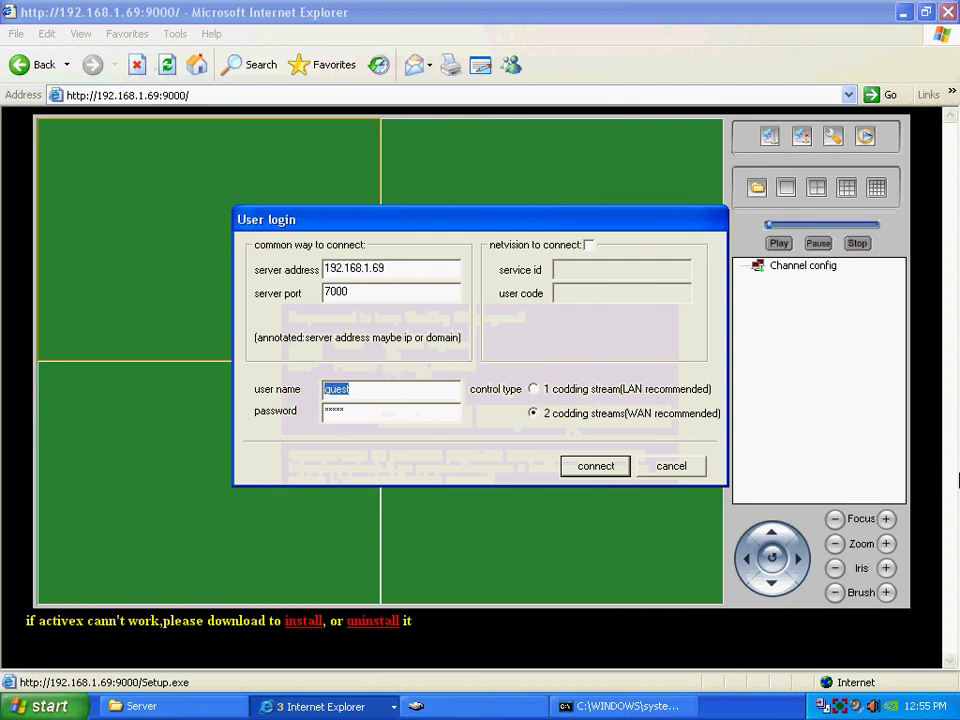
pyautogui.write('admin')
# Enter the account password, choose 1 coding stream (LAN), and connect to 192.168.1.69 port 7000.
pyautogui.moveTo(336, 414); pyautogui.dragTo(302, 422)
pyautogui.write('***')
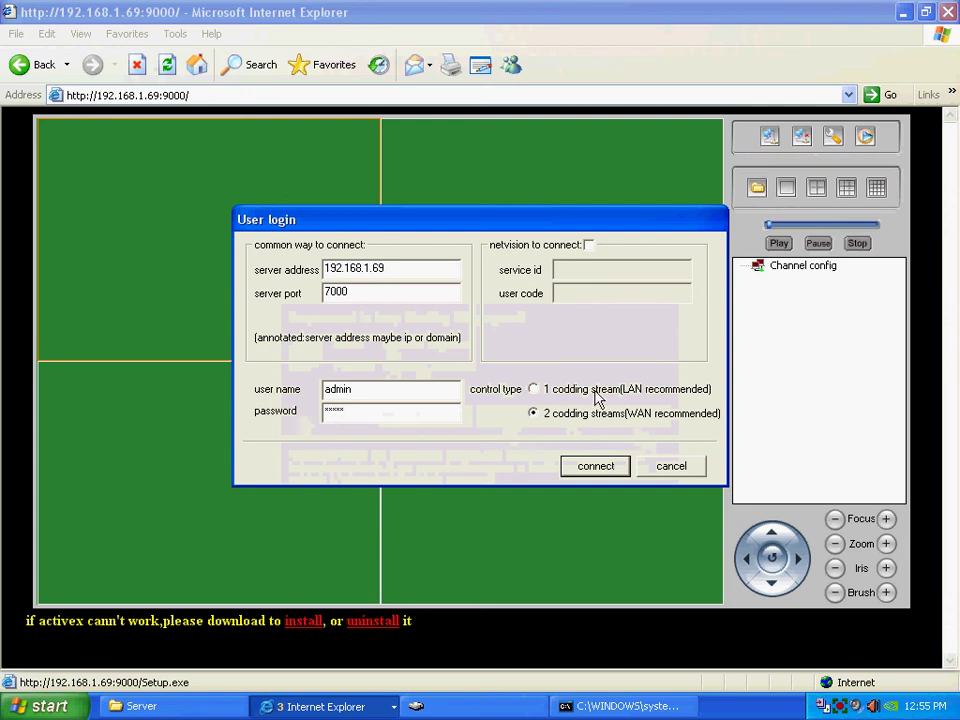
pyautogui.click(561, 391)
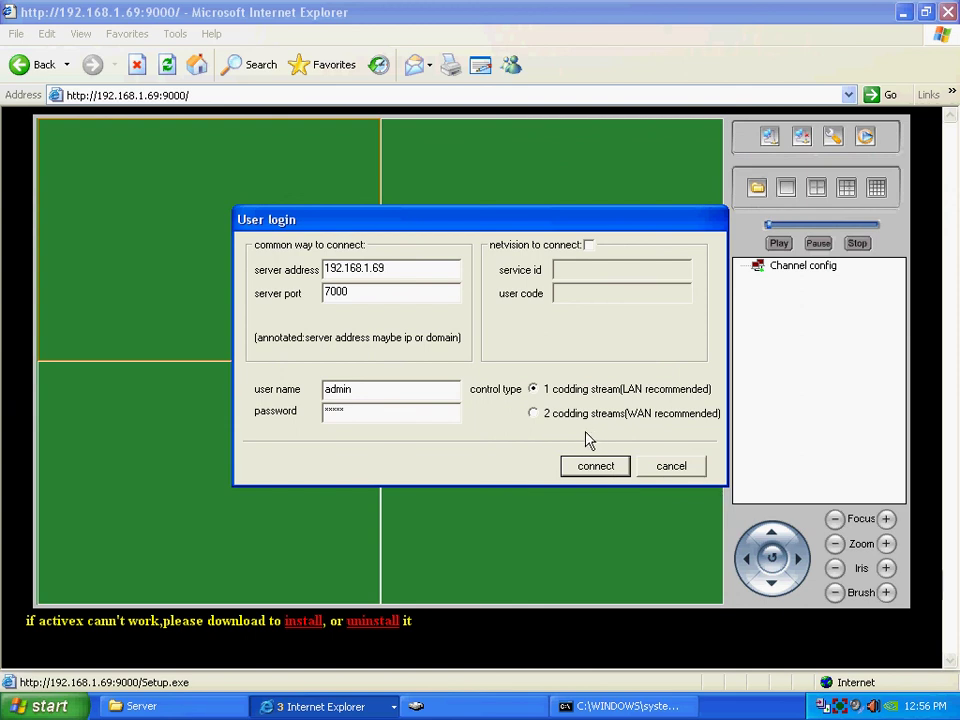
pyautogui.click(596, 472)
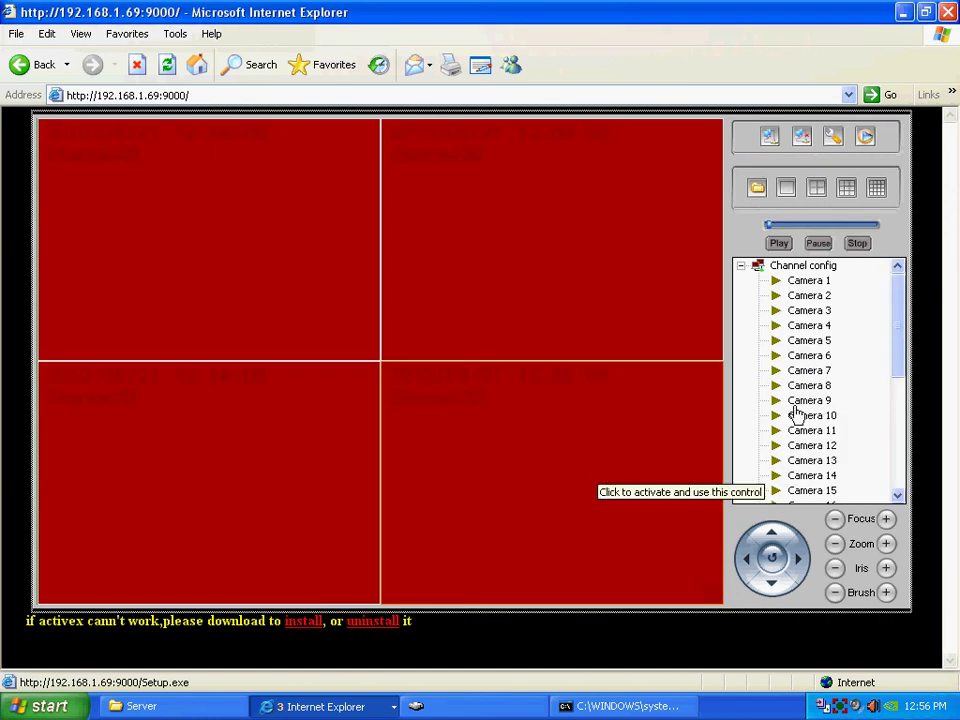
# Switch the video area to a 4x4 sixteen-pane layout and start video on all camera channels.
pyautogui.click(879, 190)
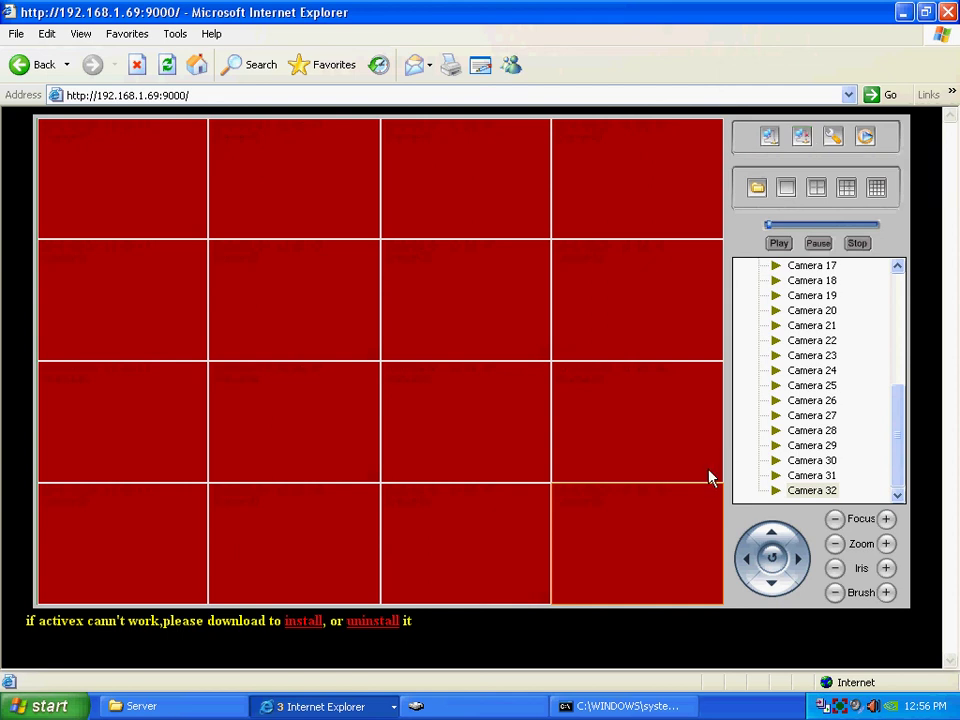
pyautogui.scroll(6, 906, 382)
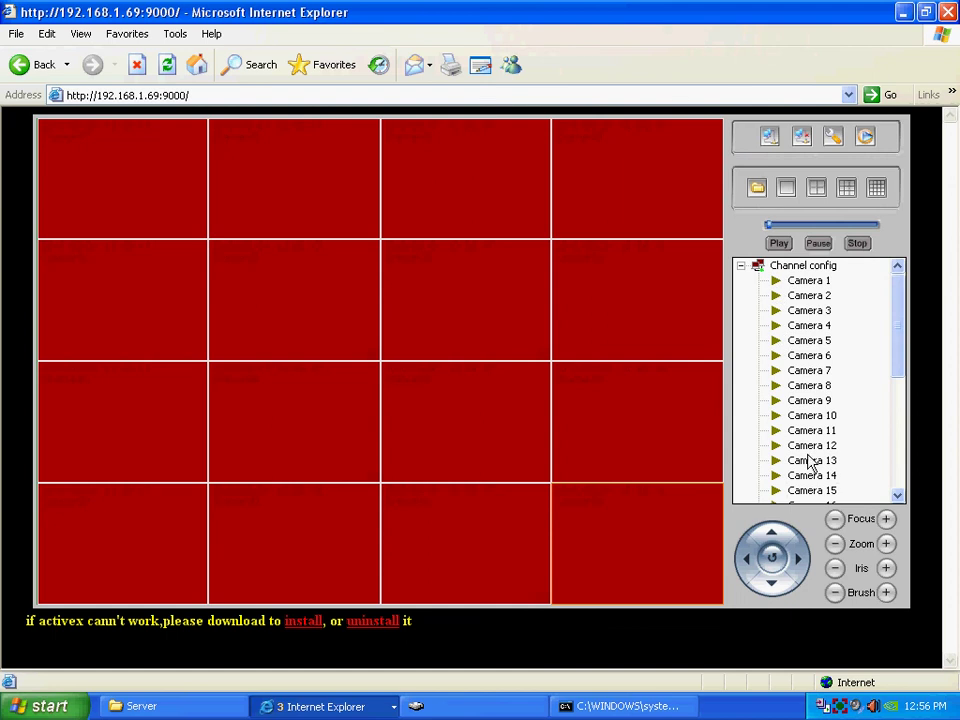
pyautogui.moveTo(902, 321); pyautogui.dragTo(919, 304)
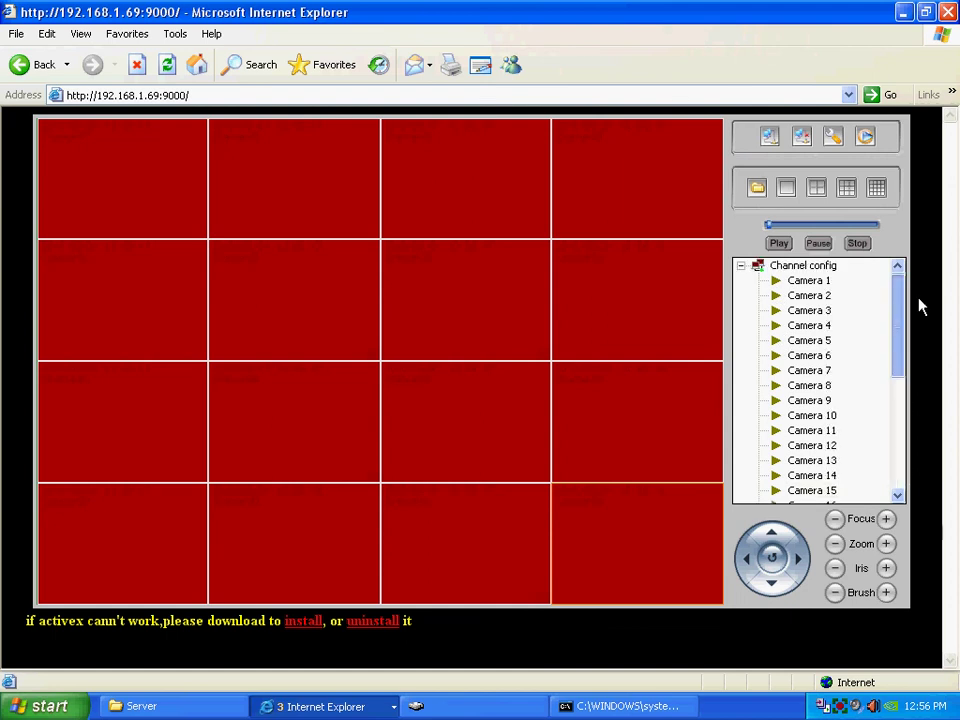
pyautogui.click(804, 141)
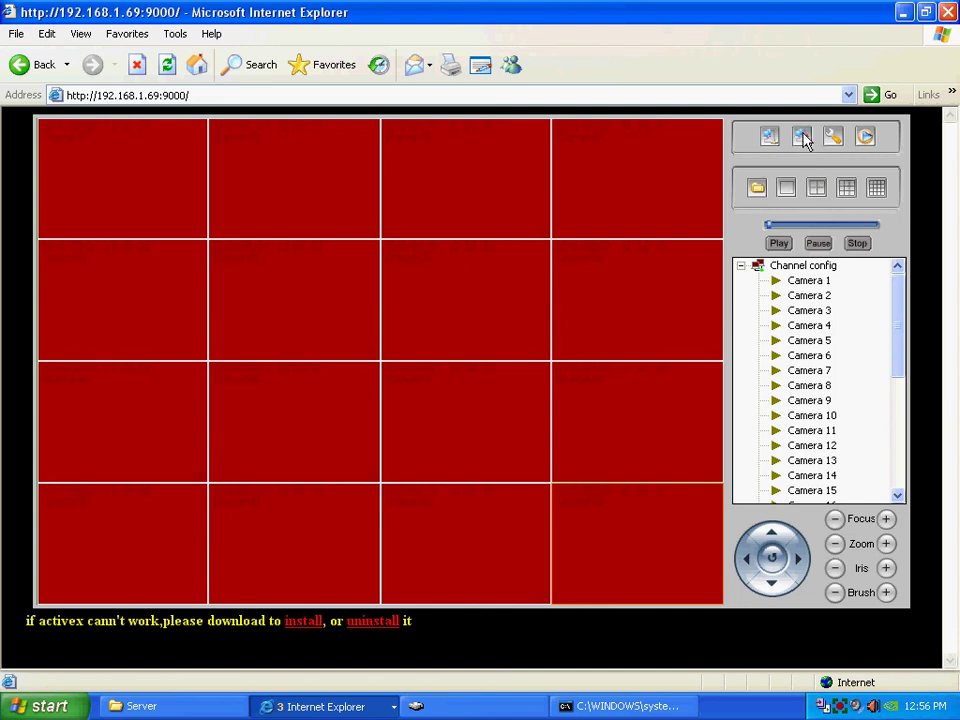